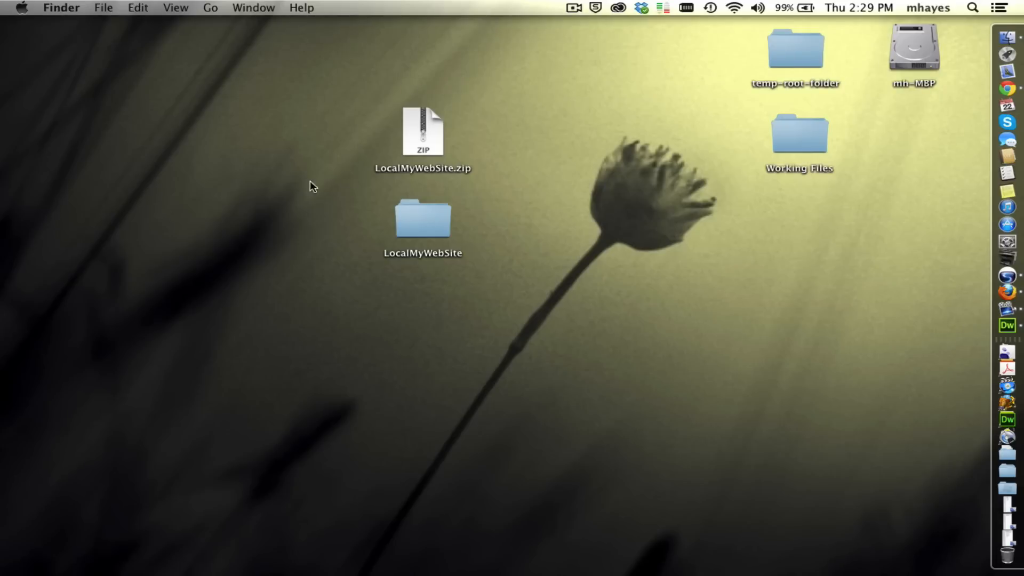
Open the LocalMyWebSite folder on the desktop and move its window higher to view the site files.
click(439, 138)
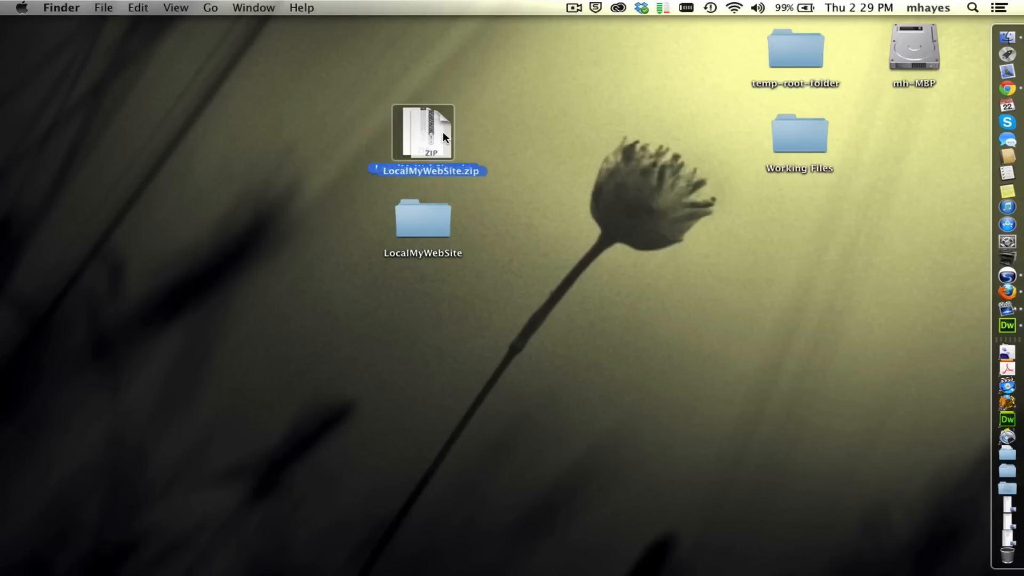
click(430, 212)
double_click(424, 216)
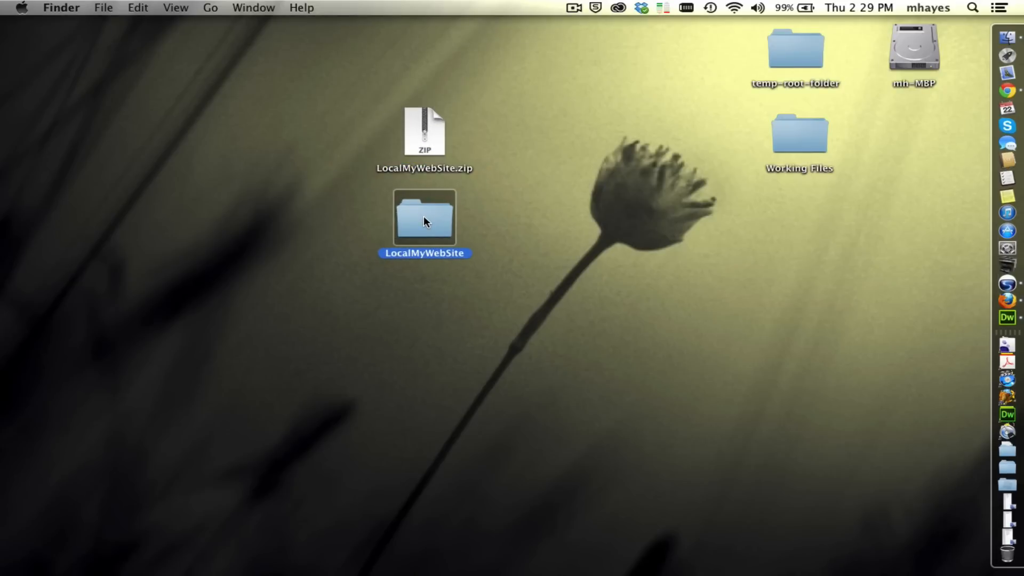
drag(578, 292, 519, 112)
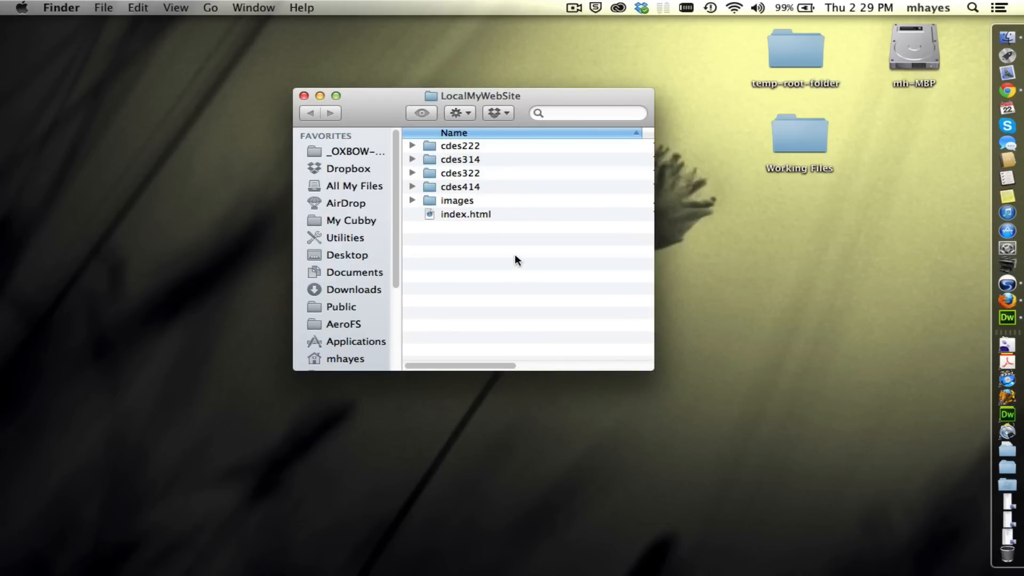
Switch to Firefox and read instruction 4 about configuring Dreamweaver to connect to MyWeb and uploading the site files.
key(super+Tab)
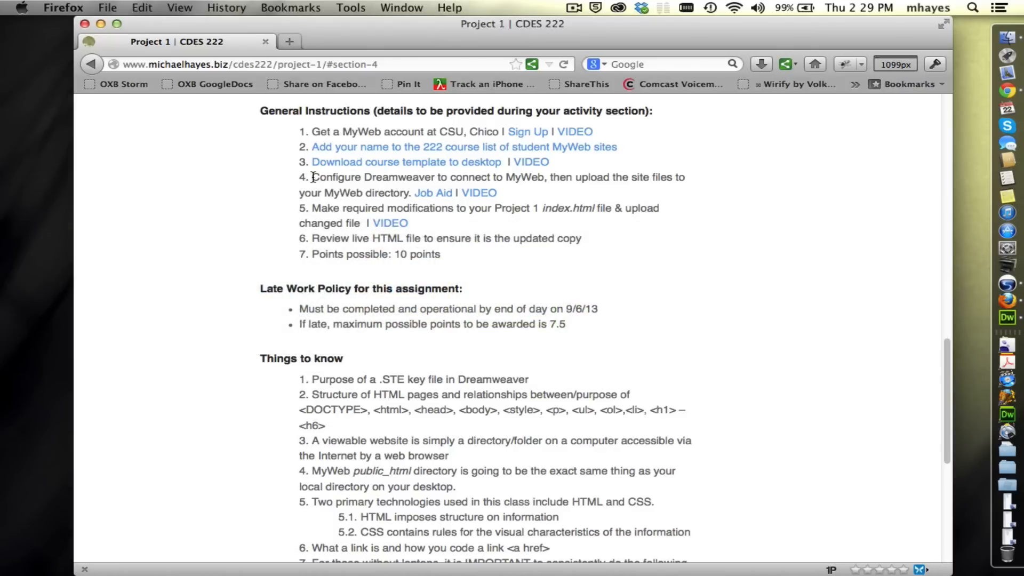
drag(312, 178, 517, 188)
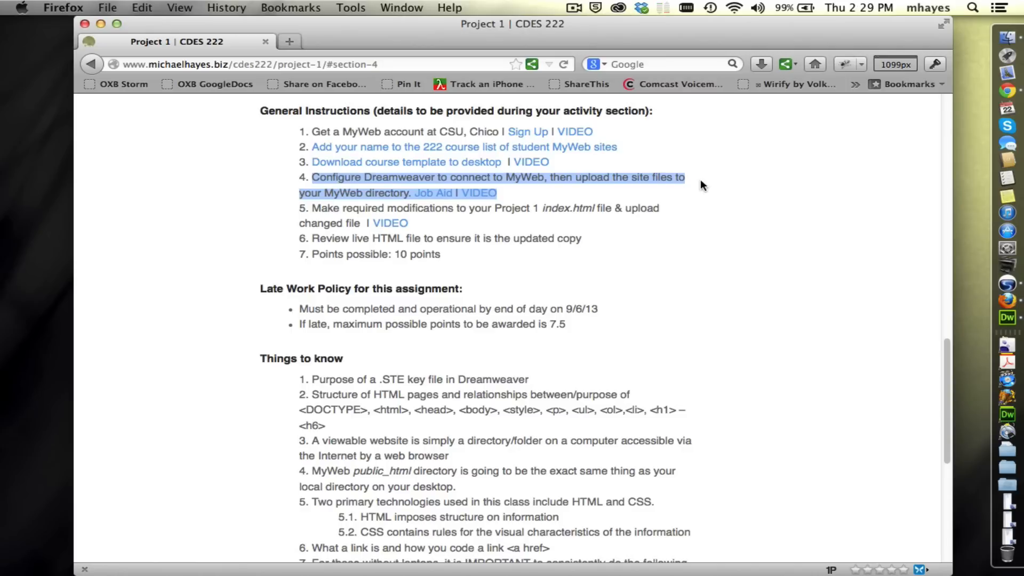
click(586, 195)
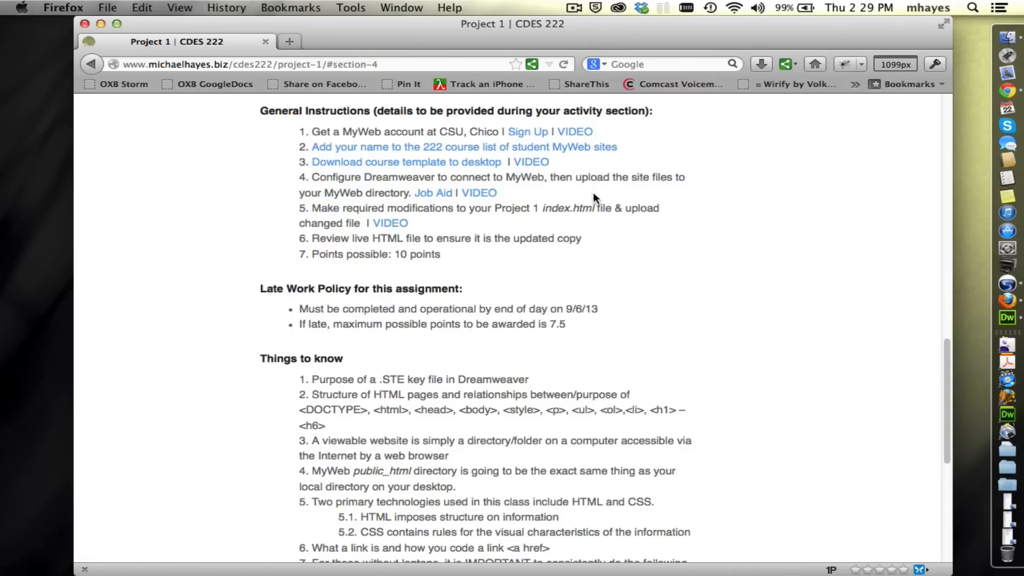
drag(519, 191, 312, 176)
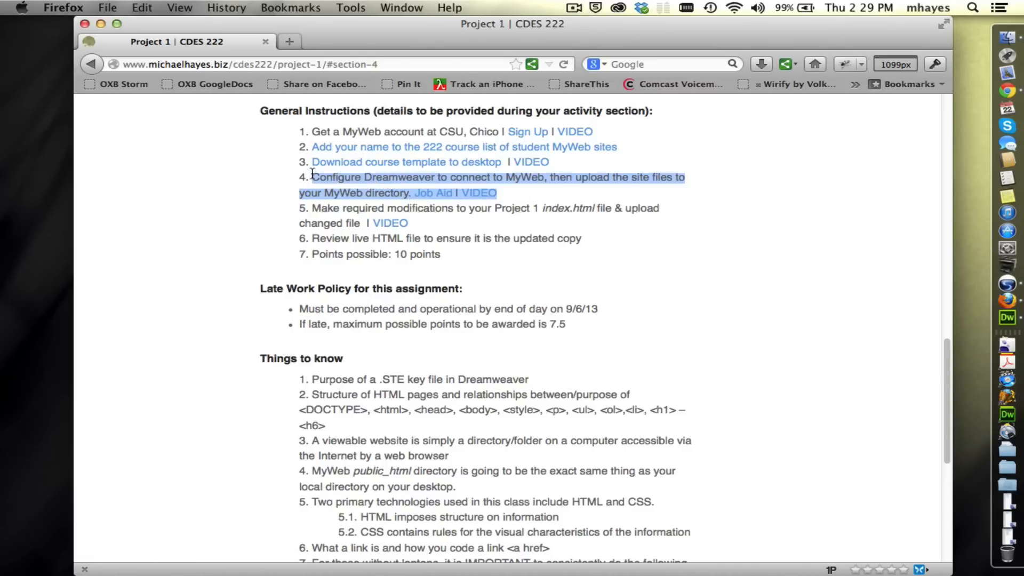
click(243, 188)
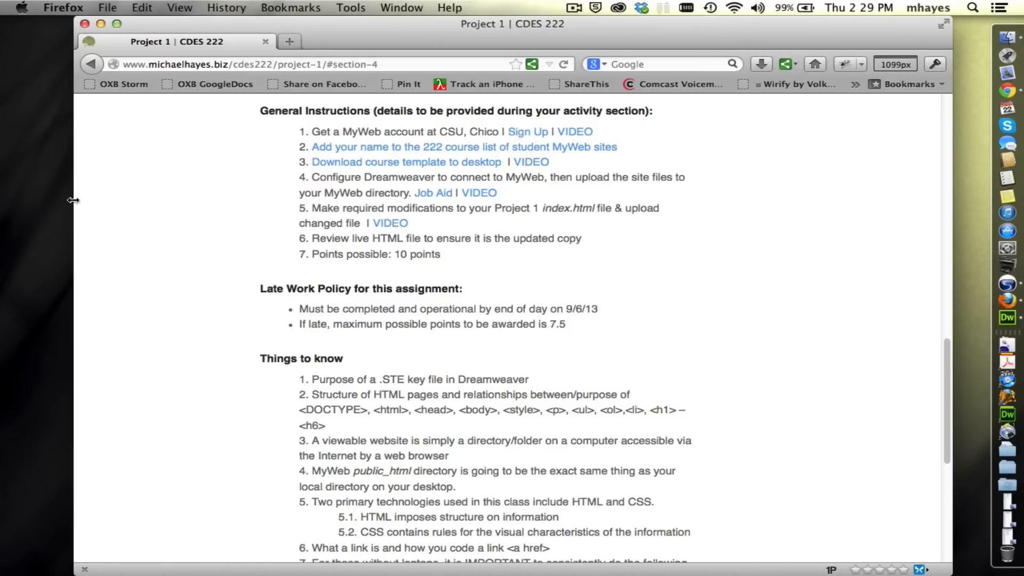
Switch to Adobe Dreamweaver CS6 and expand the file view to show the local and remote sites.
key(super+h)
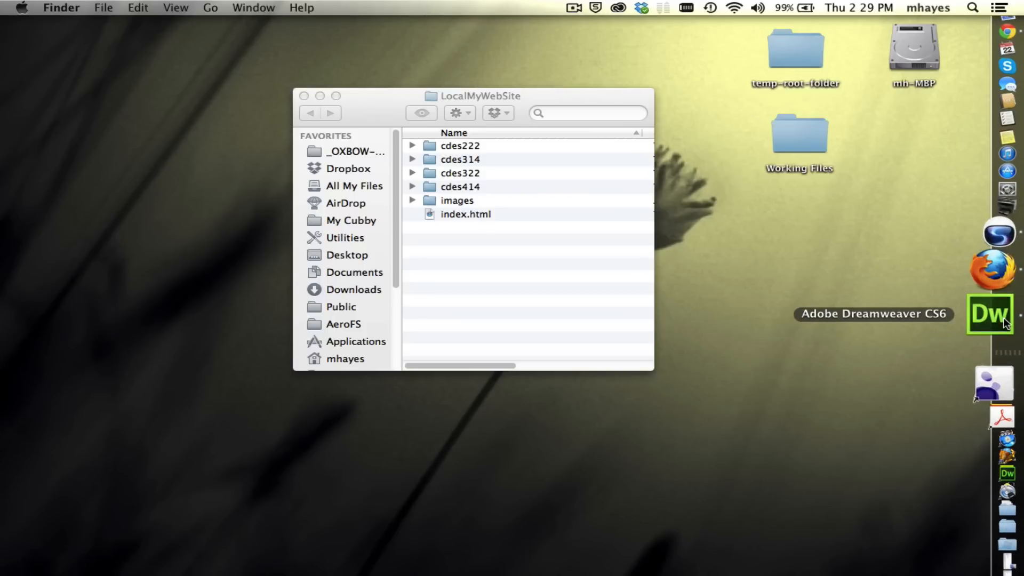
click(1005, 322)
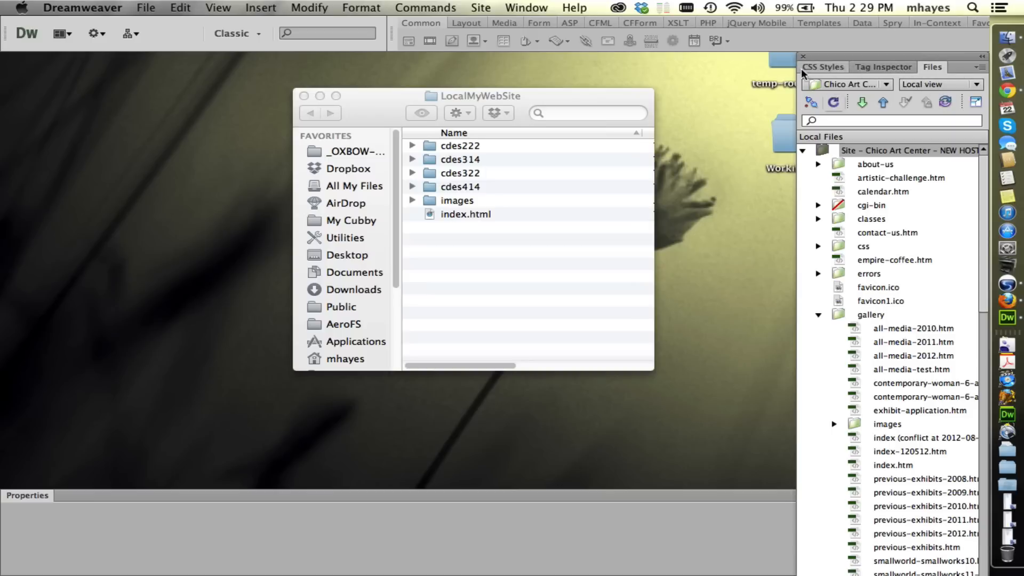
click(537, 7)
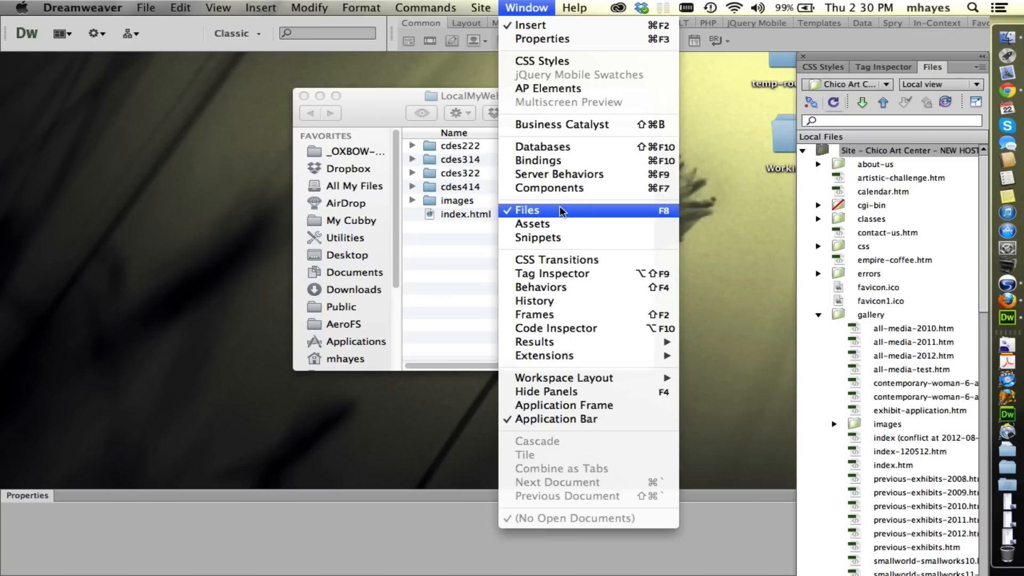
click(320, 245)
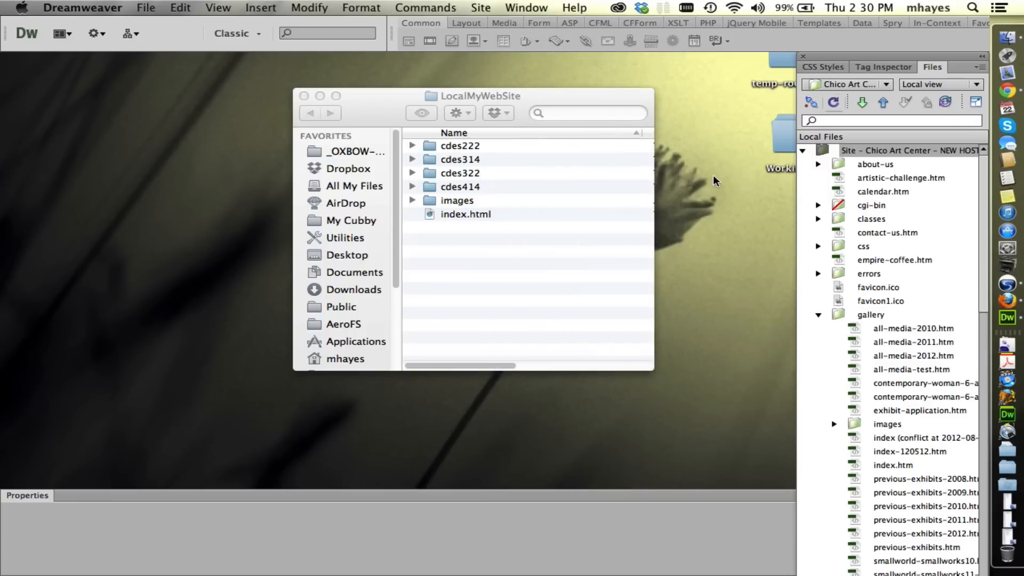
click(977, 102)
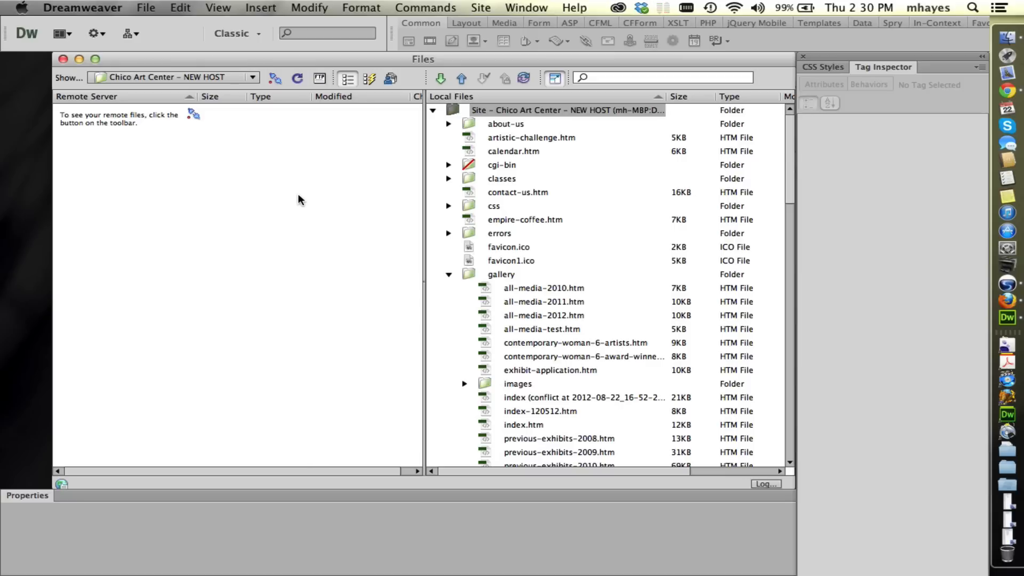
Start a new site definition and name the site myWeb.
click(482, 8)
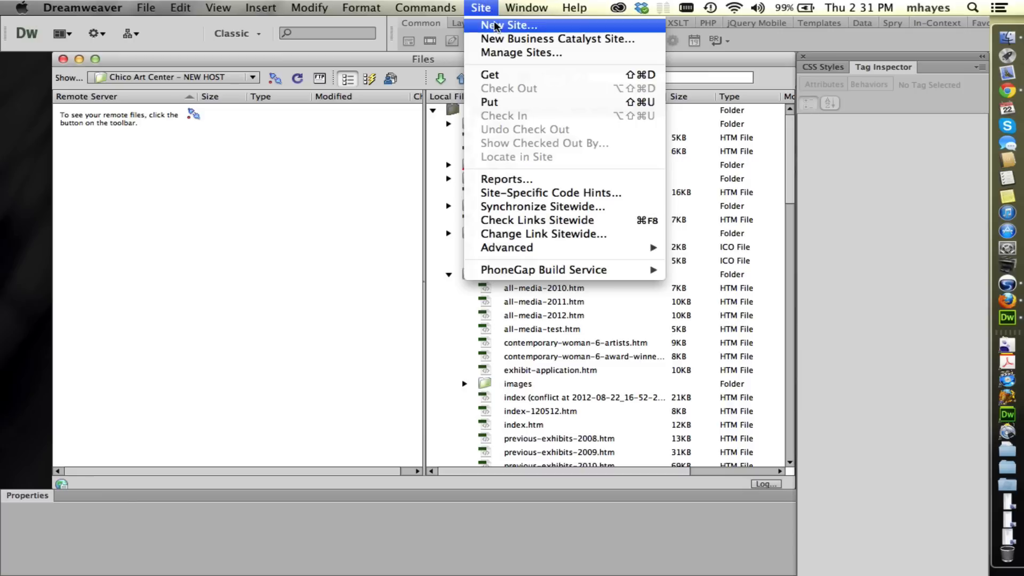
click(494, 26)
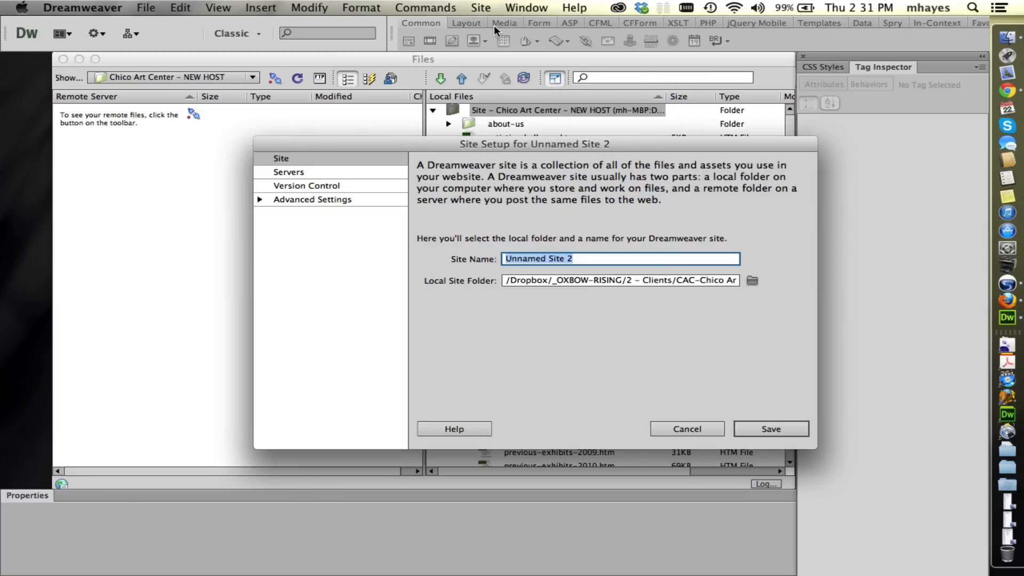
drag(443, 142, 378, 101)
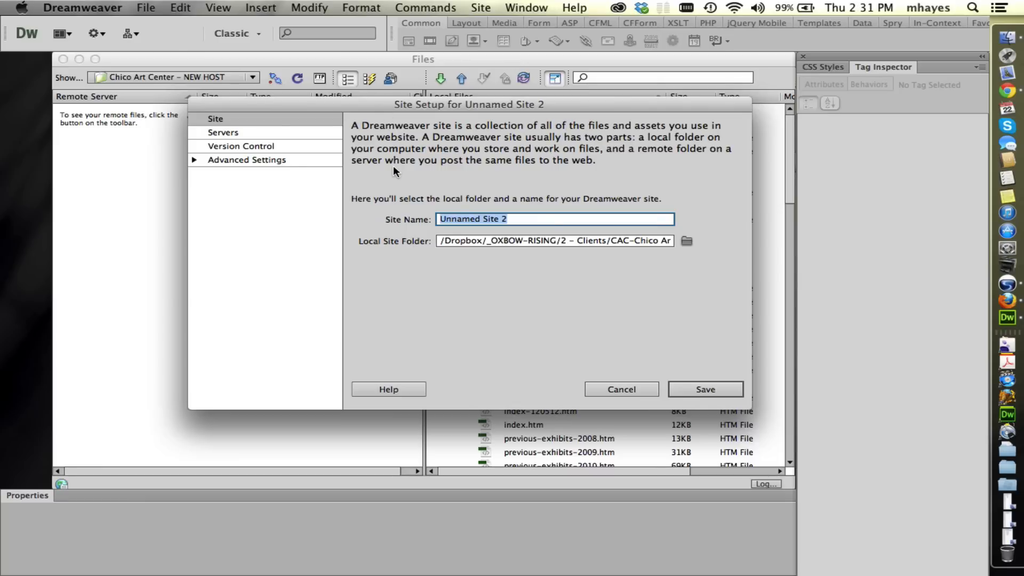
text(my)
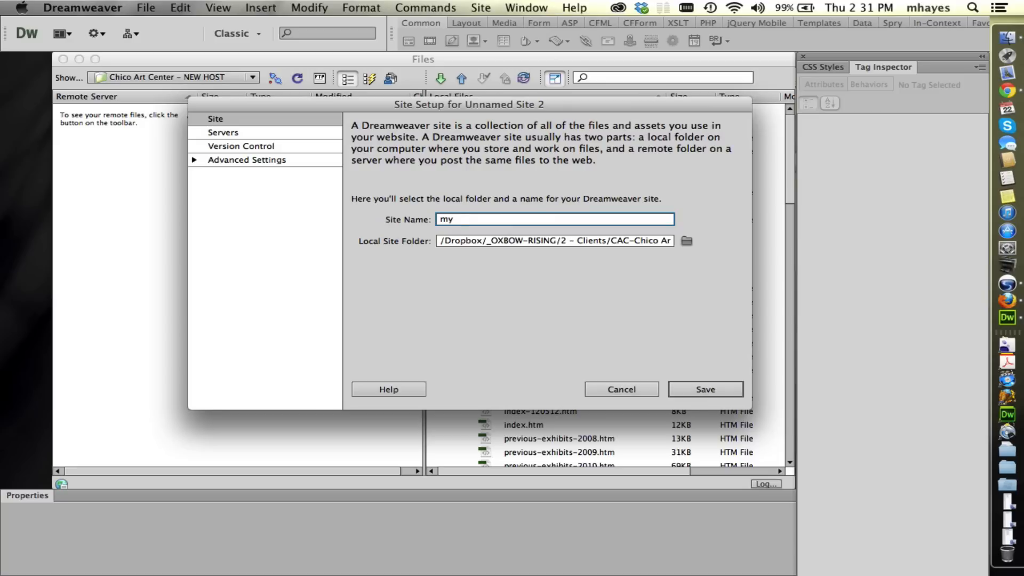
text(Web)
double_click(469, 218)
Set the local site folder to the LocalMyWebSite folder on the Desktop.
click(688, 241)
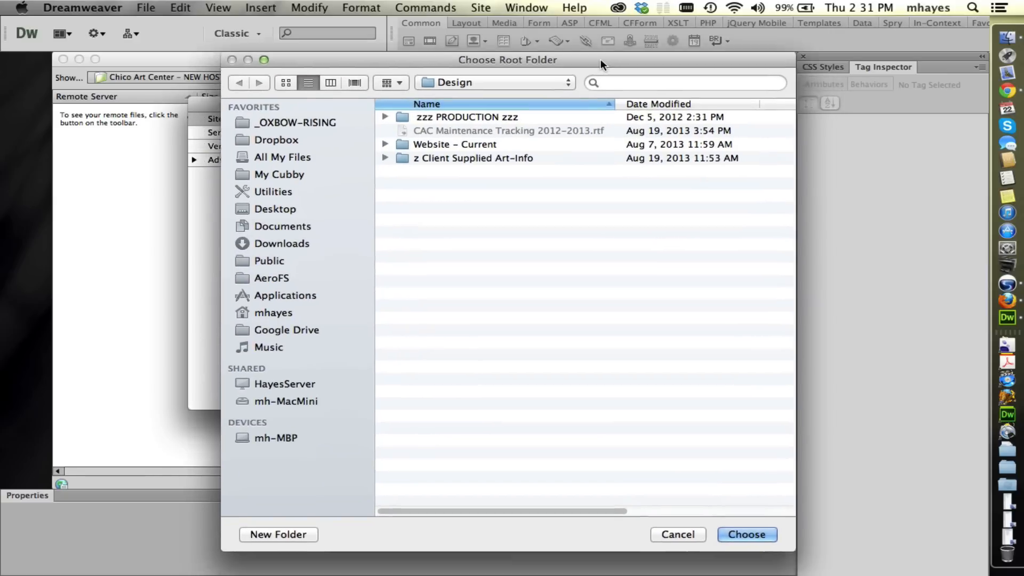
drag(600, 59, 584, 48)
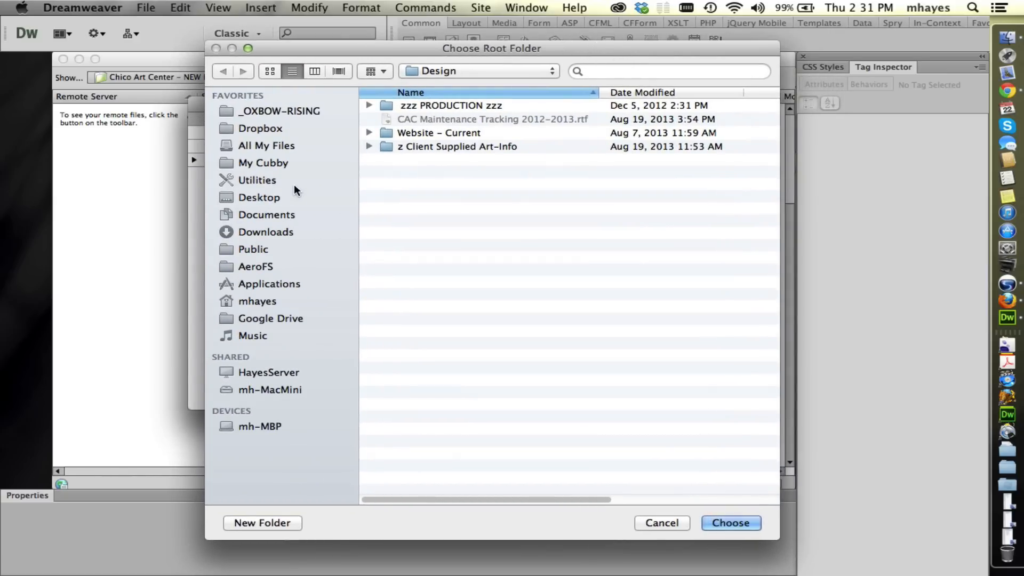
click(256, 196)
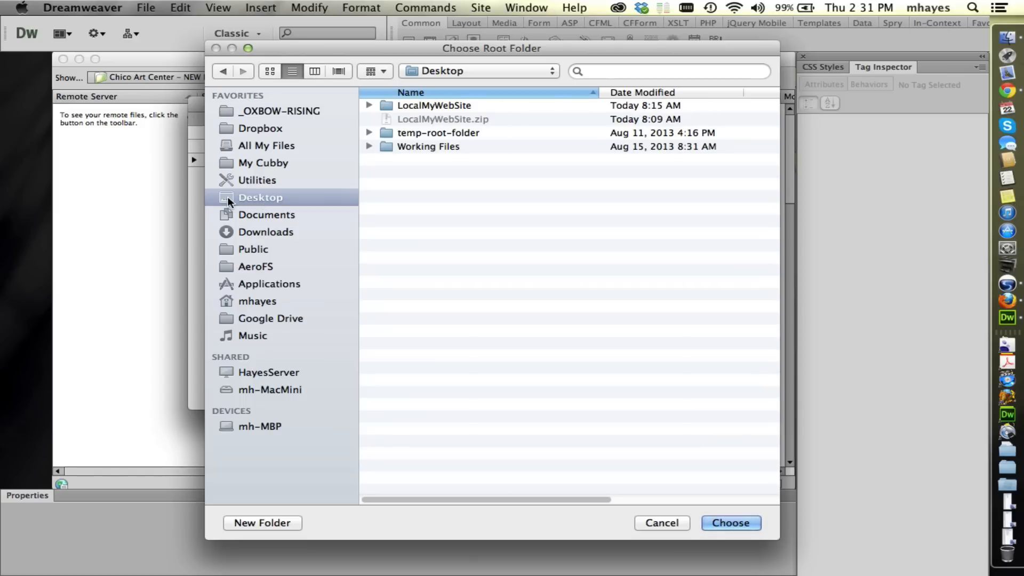
click(425, 103)
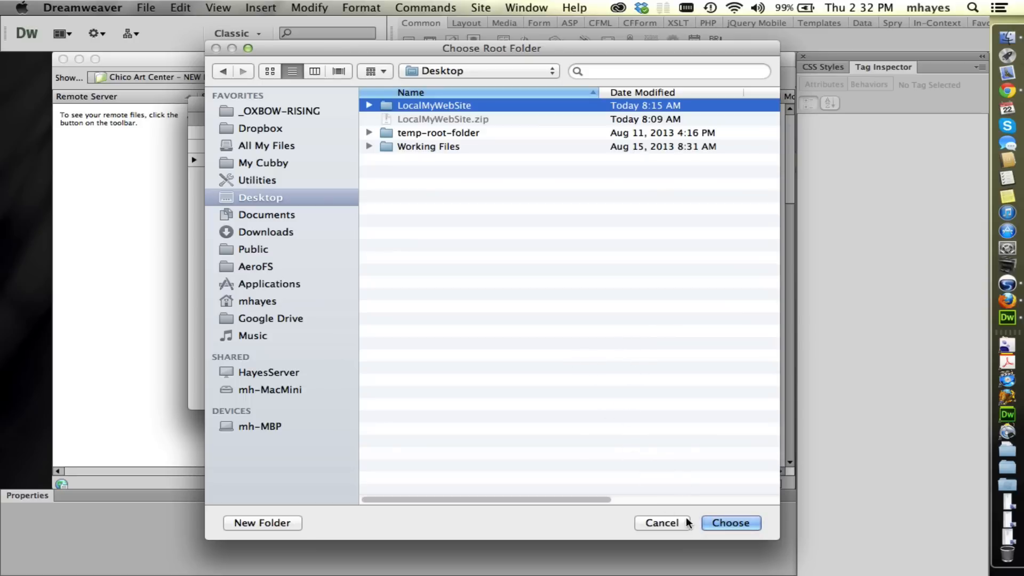
click(720, 524)
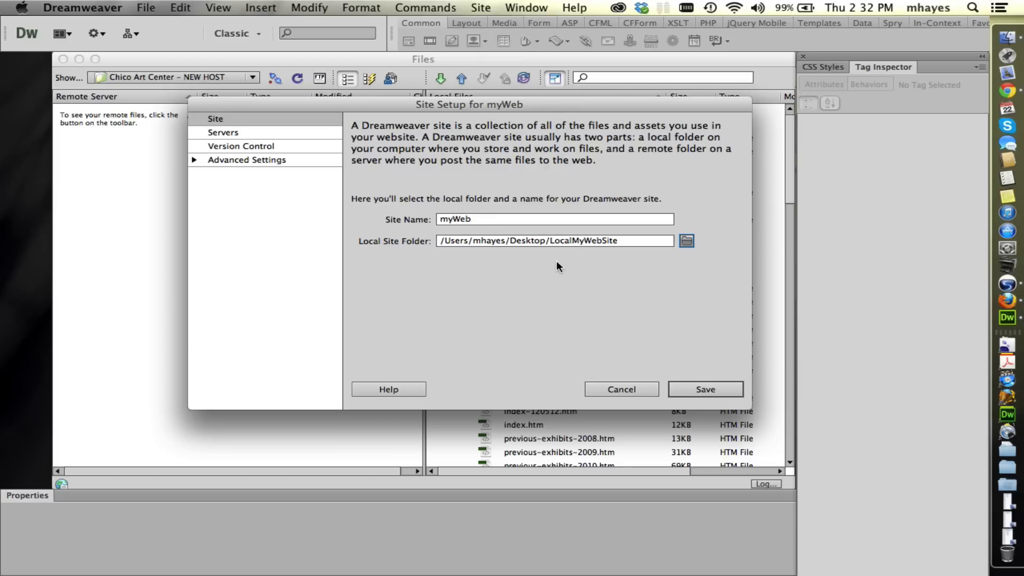
Add a server to the site using the basic settings and name it myWeb.
click(246, 132)
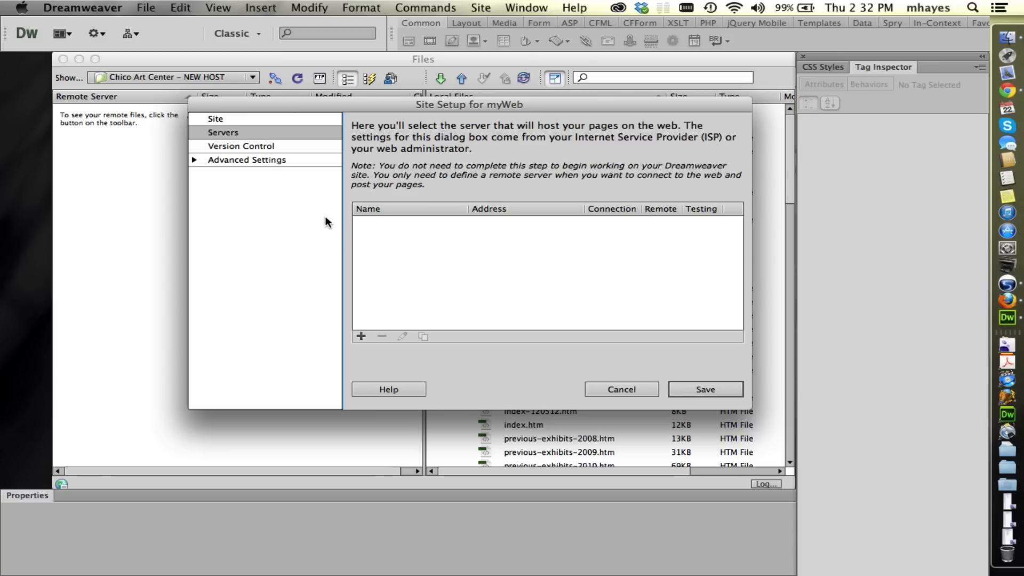
click(361, 336)
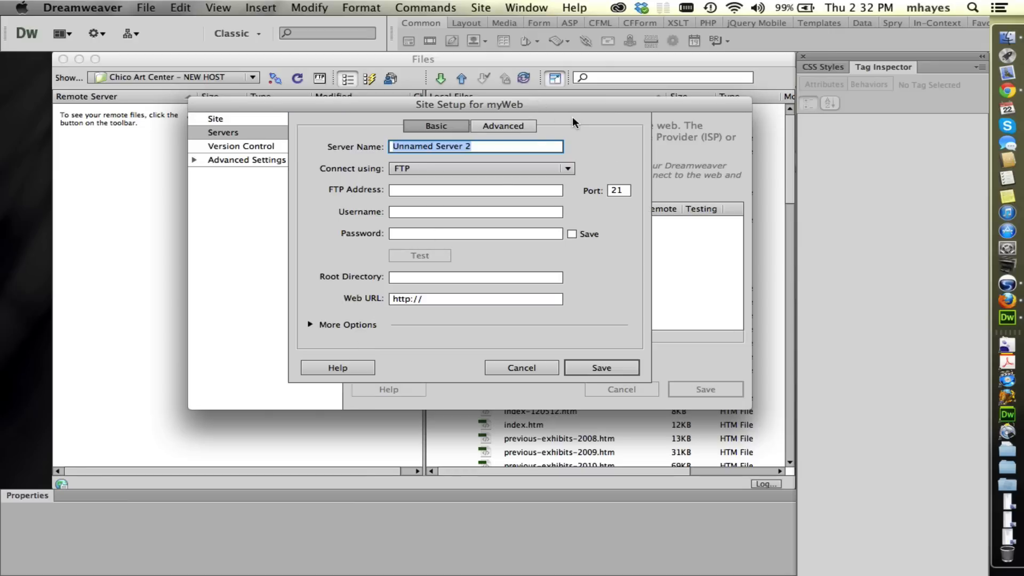
click(418, 125)
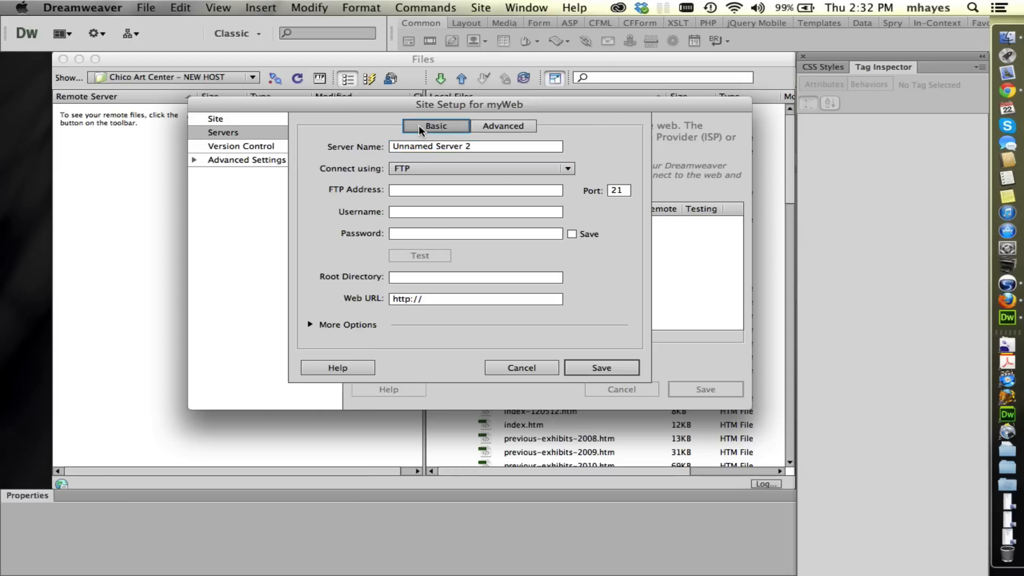
click(489, 142)
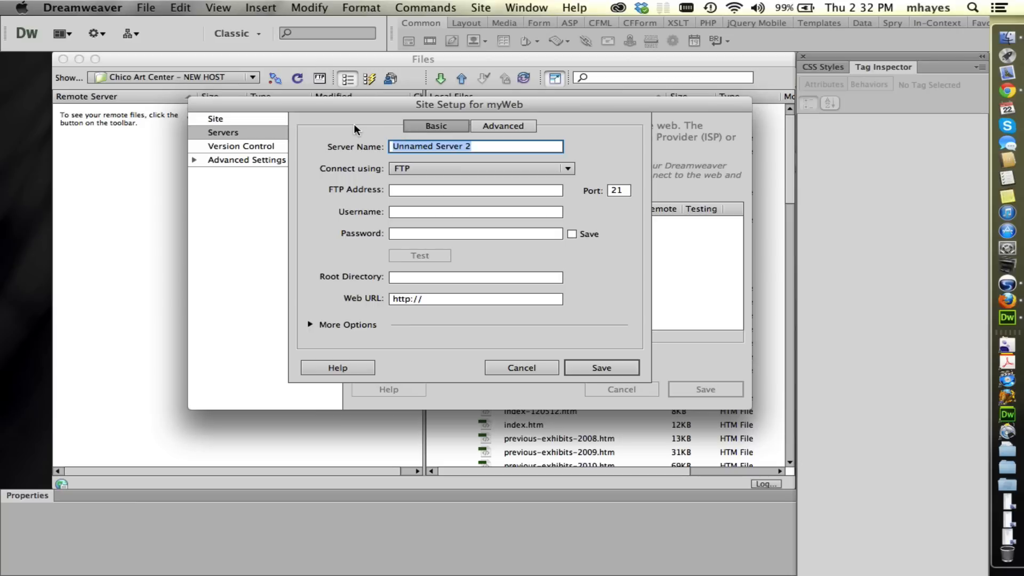
text(m)
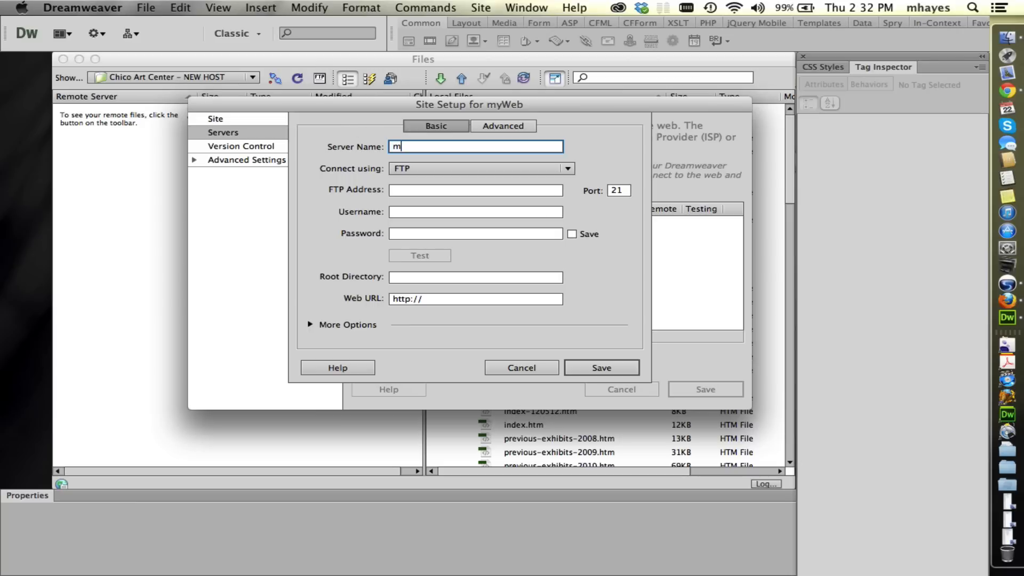
text(yWeb)
Set the server's connection type to SFTP and its SFTP address to myweb.csuchico.edu.
click(428, 166)
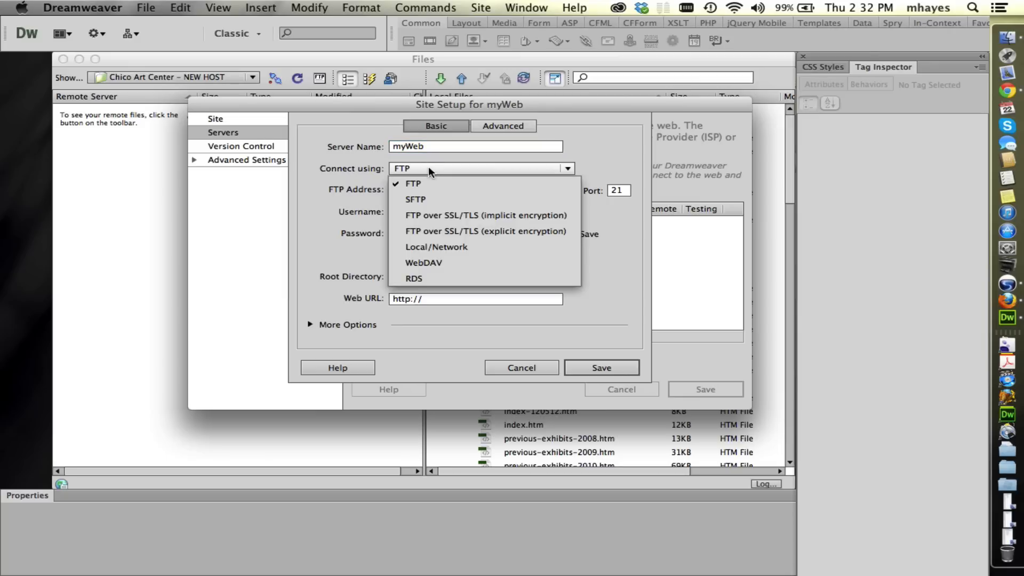
click(429, 200)
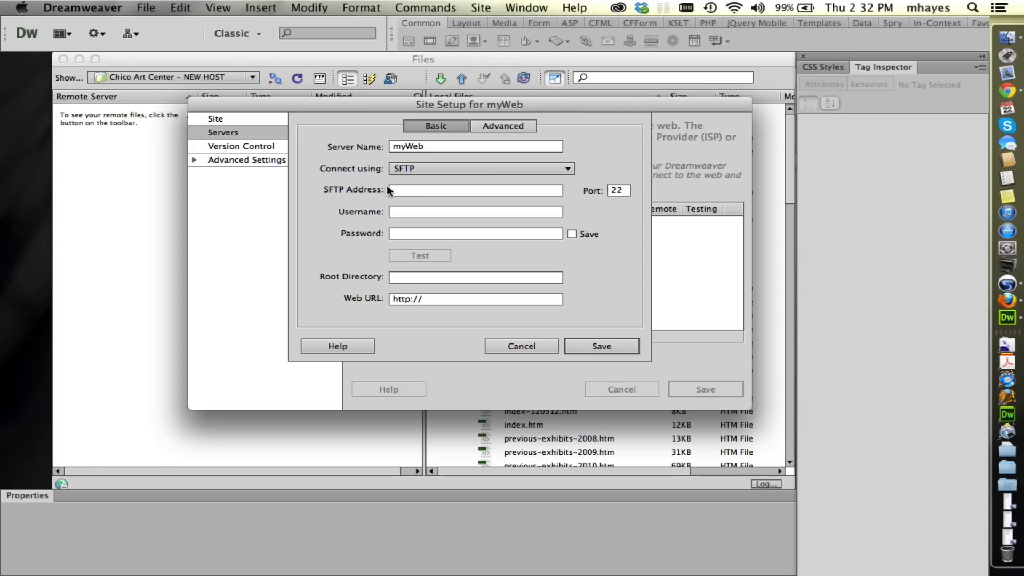
click(407, 191)
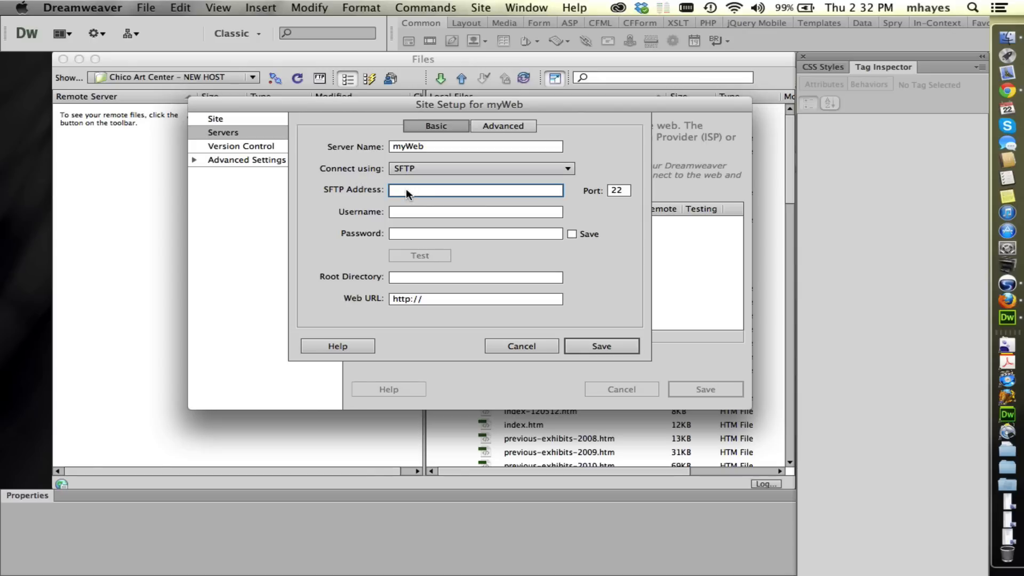
text(myweb.csuchico.edu)
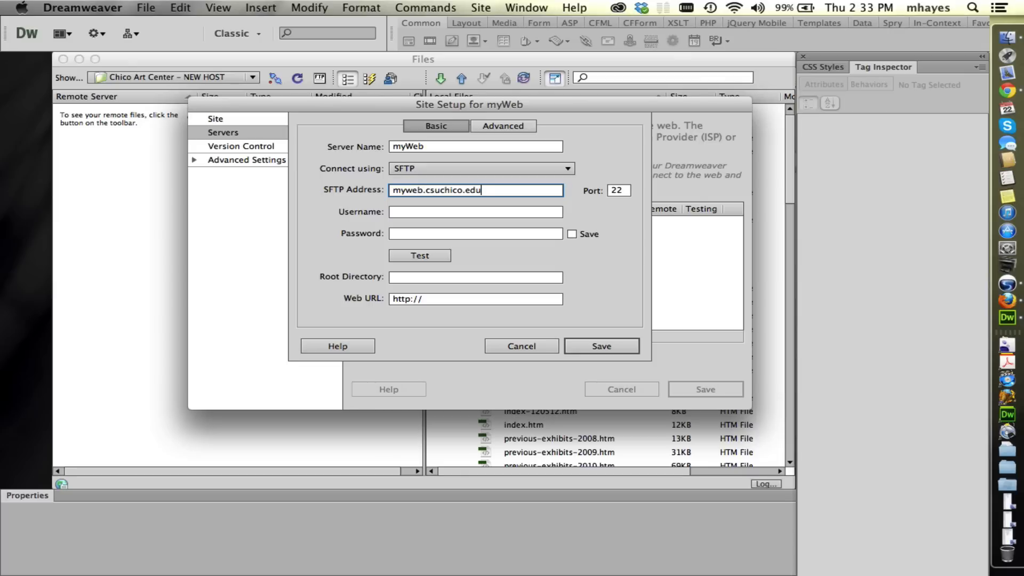
drag(492, 188, 473, 177)
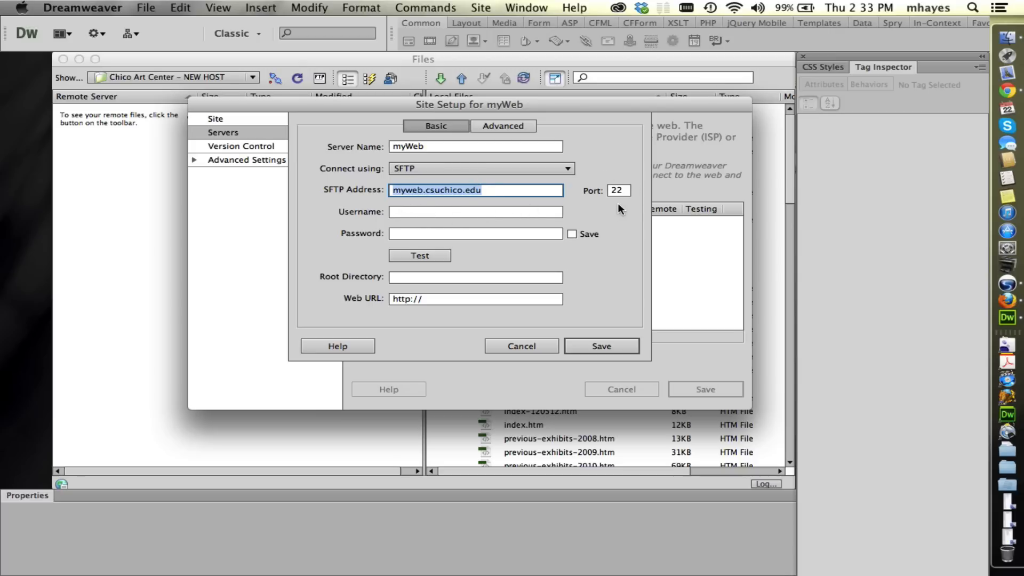
Enter the account username and password for the SFTP server.
click(414, 211)
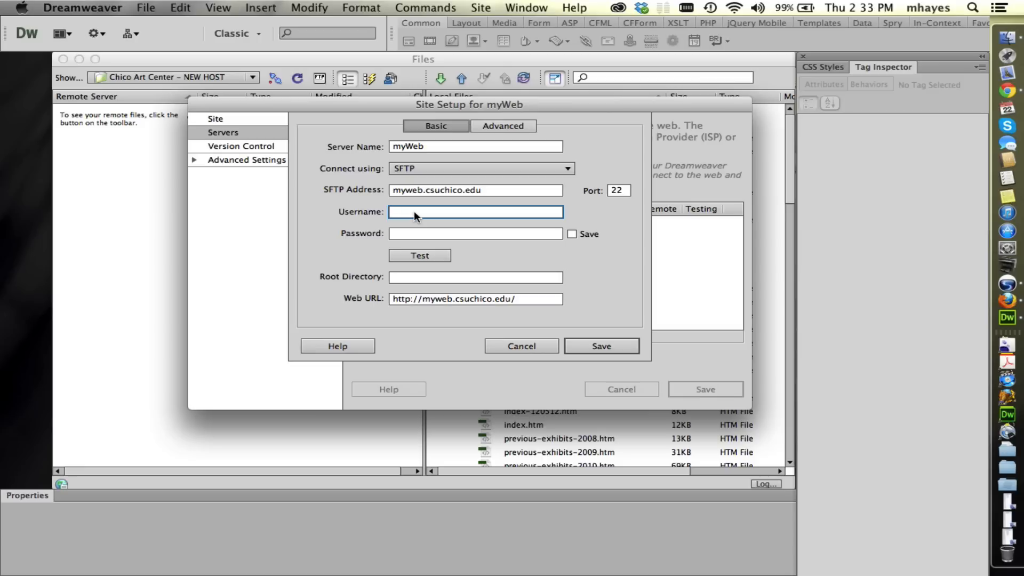
text(bmhayes)
key(Tab)
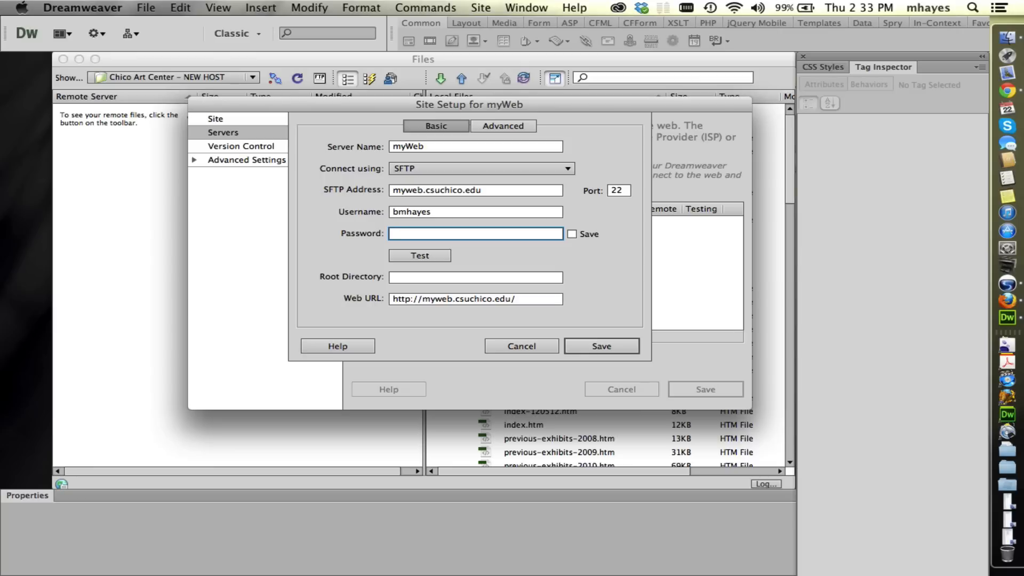
text(********)
Set the server's root directory to public_html.
click(404, 278)
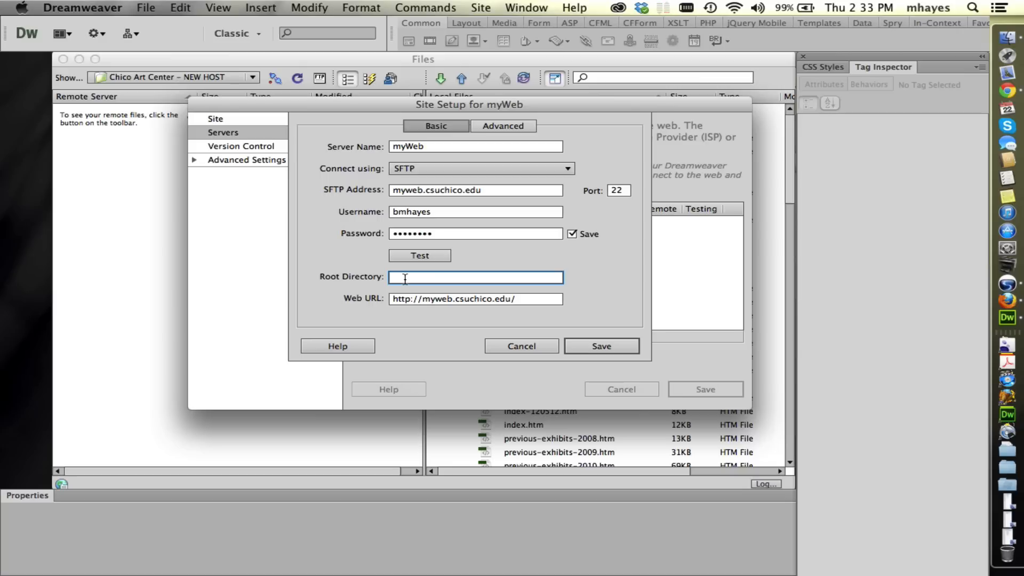
text(public_html)
Test the SFTP connection to the server and dismiss the result.
click(432, 255)
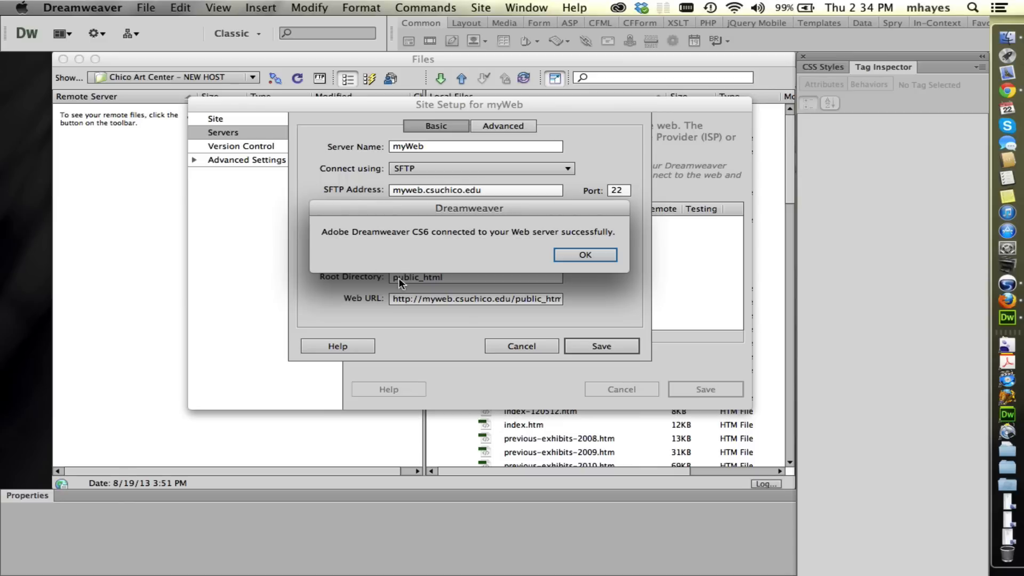
drag(517, 208, 514, 205)
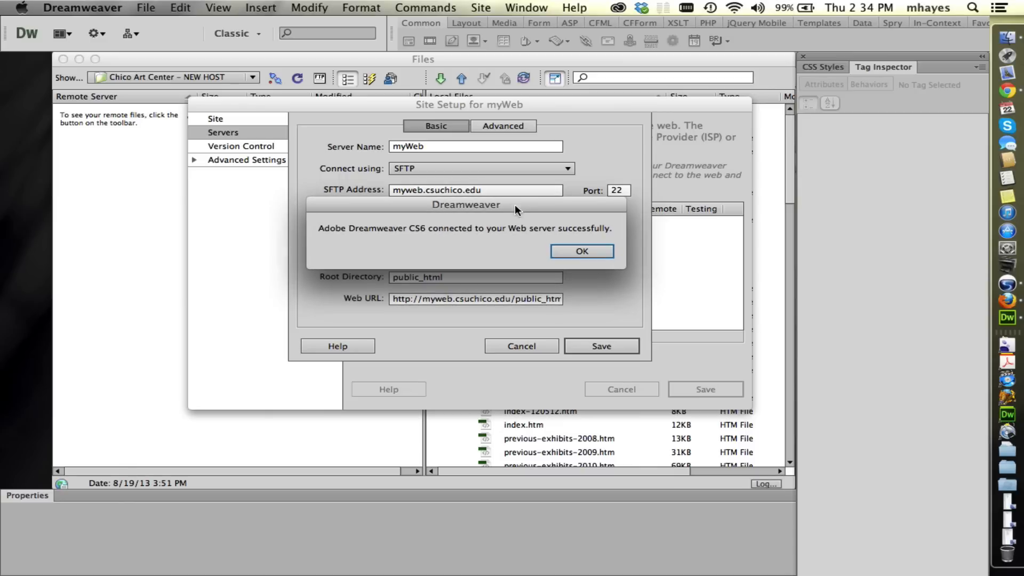
click(583, 251)
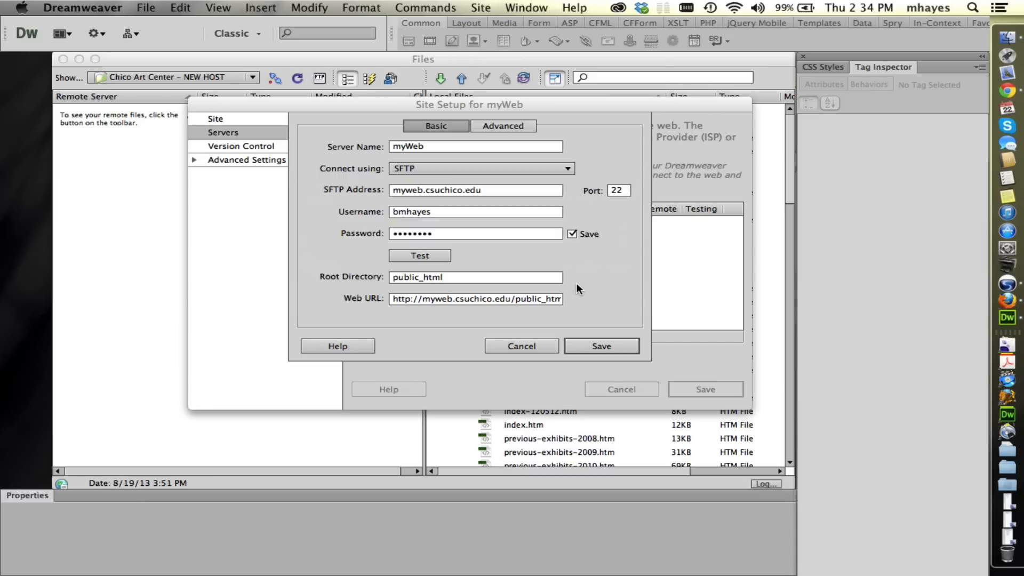
Turn off saving the server password, and replace public_html/ in the Web URL with a tilde and the account username.
click(572, 235)
double_click(514, 299)
drag(567, 303, 632, 319)
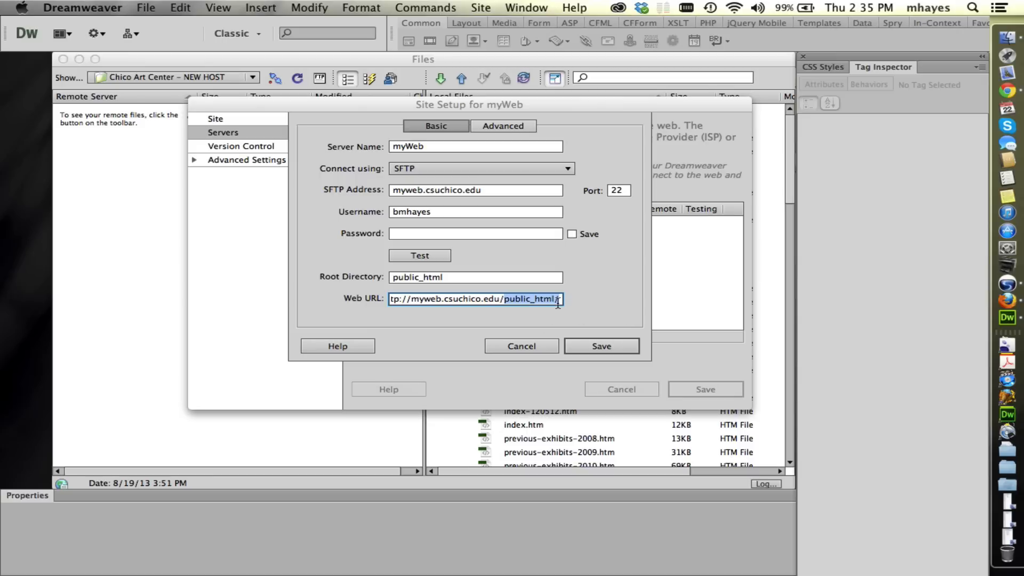
key(BackSpace)
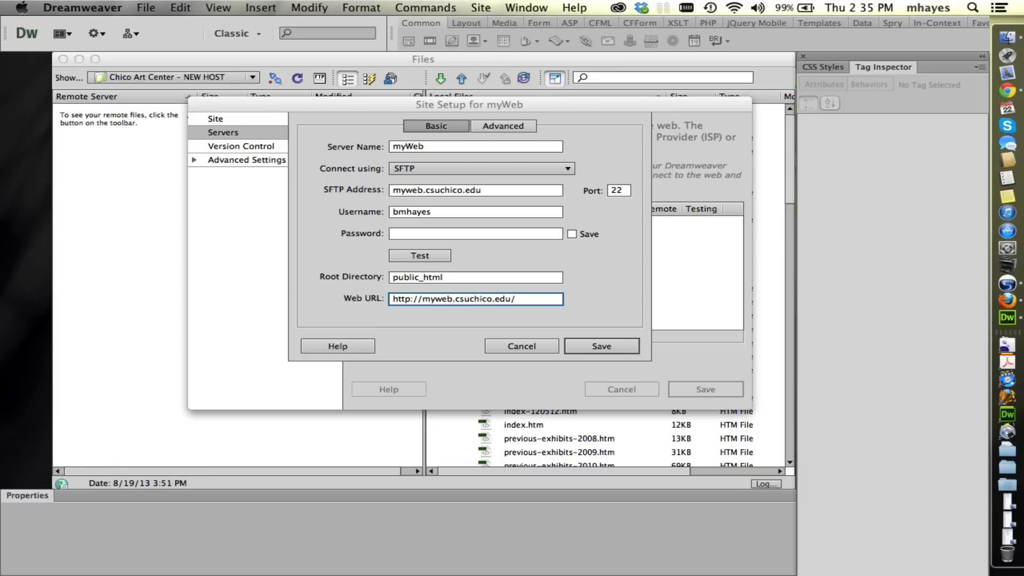
text(~bmhayes)
click(606, 344)
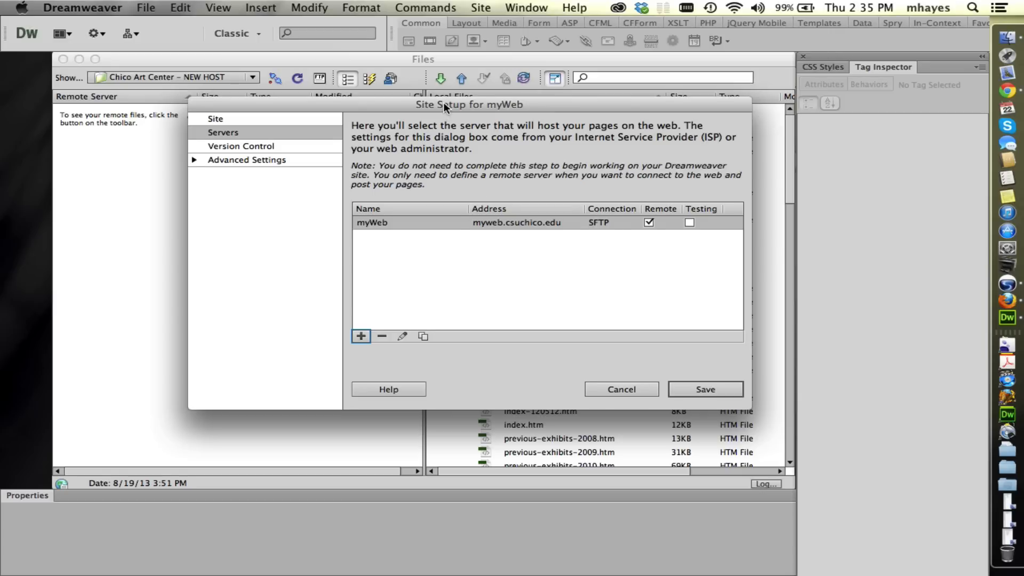
In the site's local info, set the default images folder to LocalMyWebSite's images folder and enable case-sensitive link checking.
drag(444, 104, 438, 102)
click(223, 157)
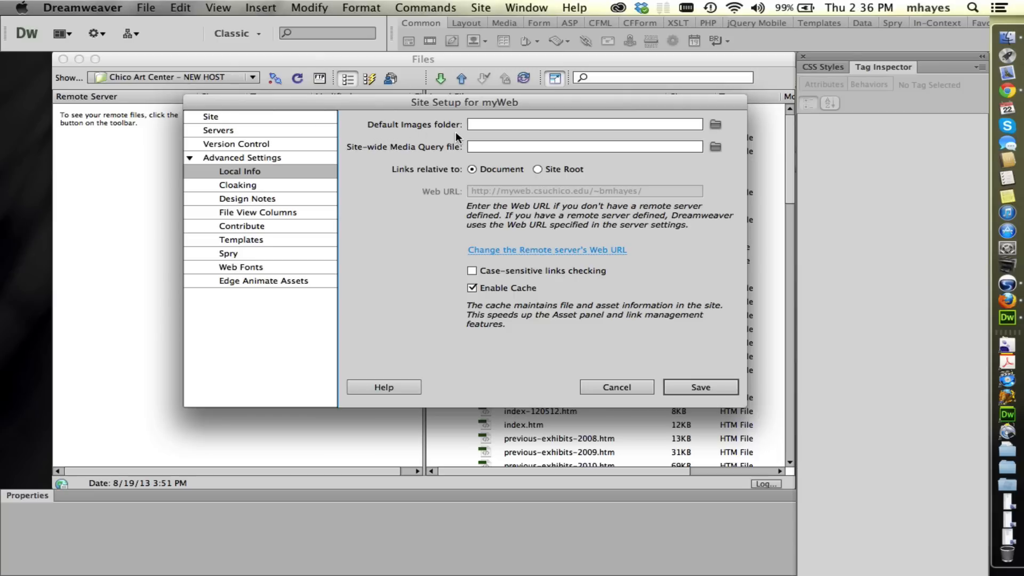
click(715, 124)
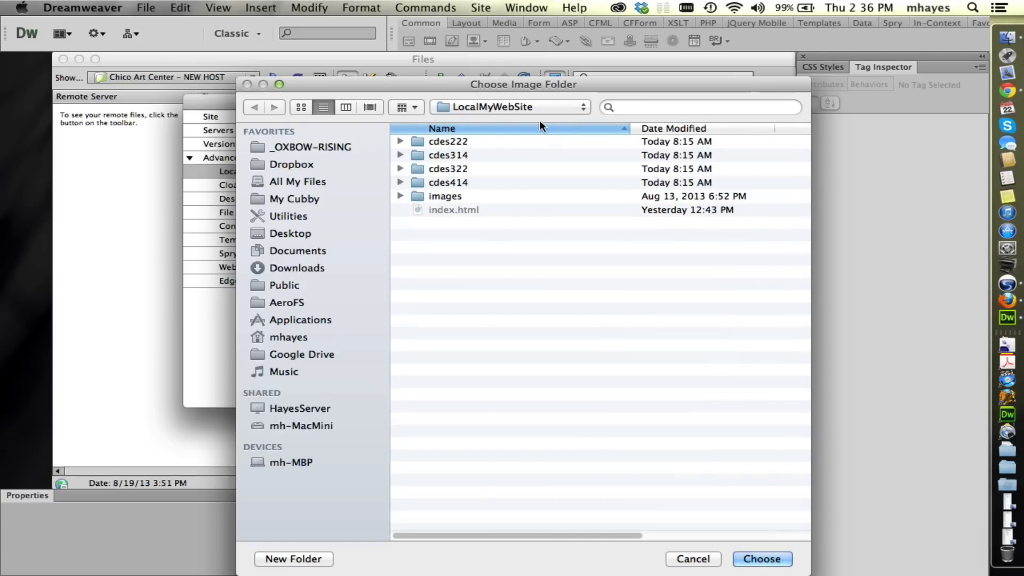
click(538, 106)
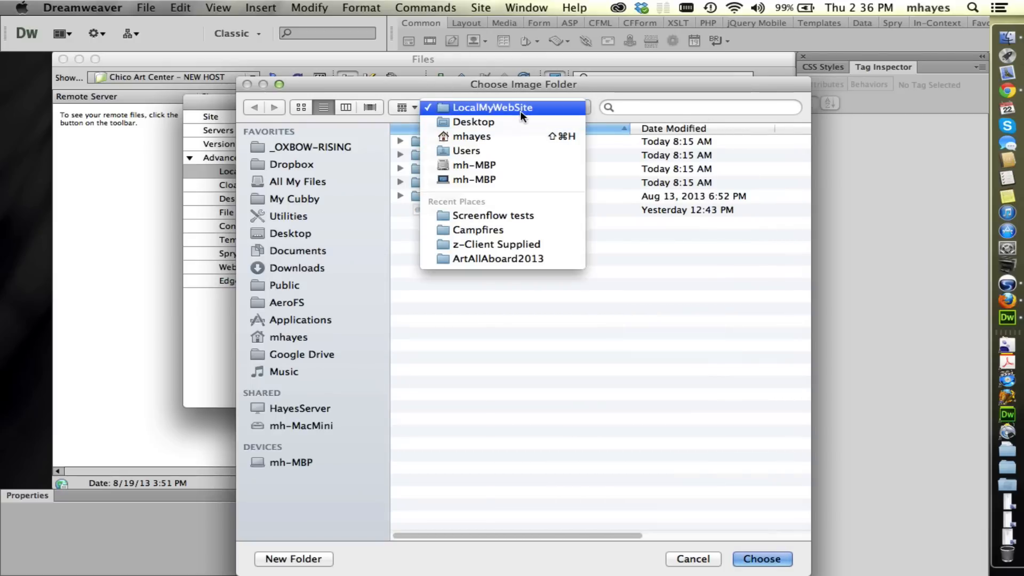
click(522, 114)
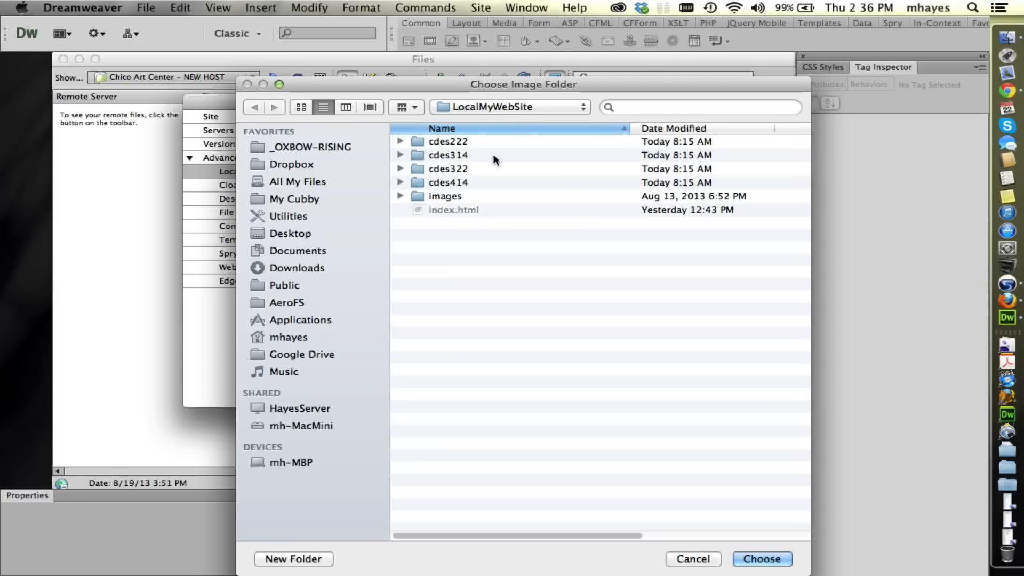
click(438, 196)
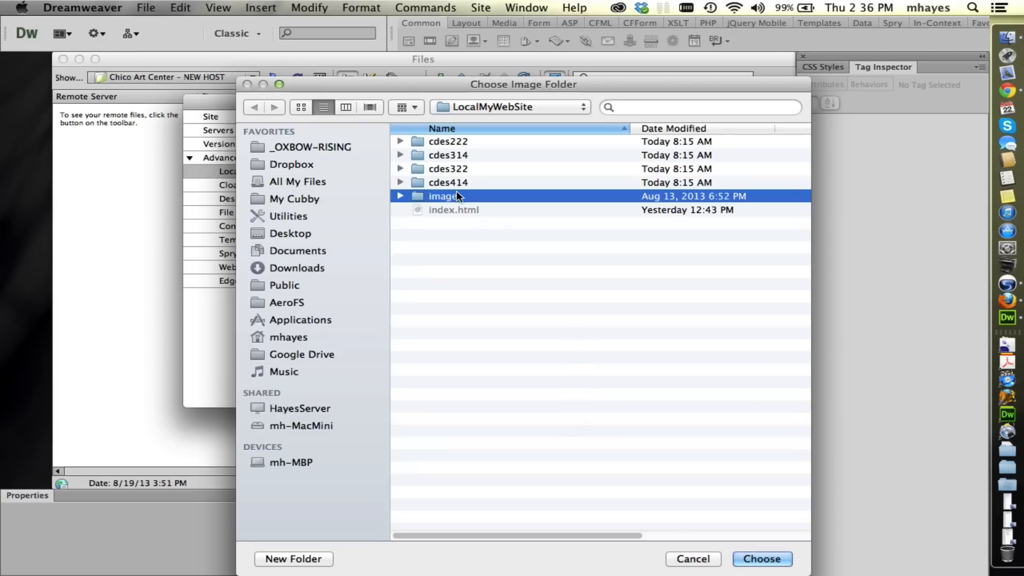
click(763, 559)
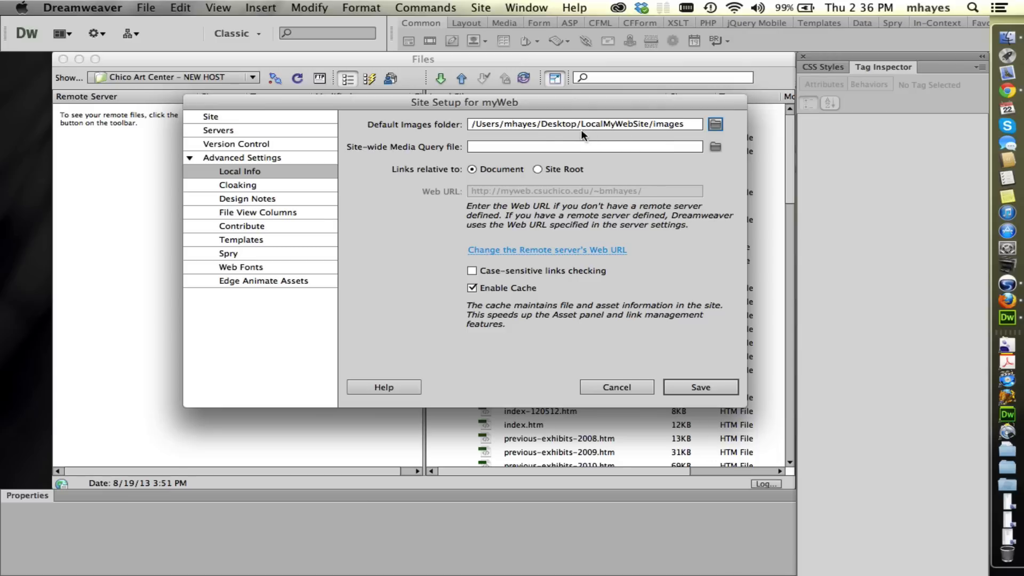
click(472, 271)
click(698, 387)
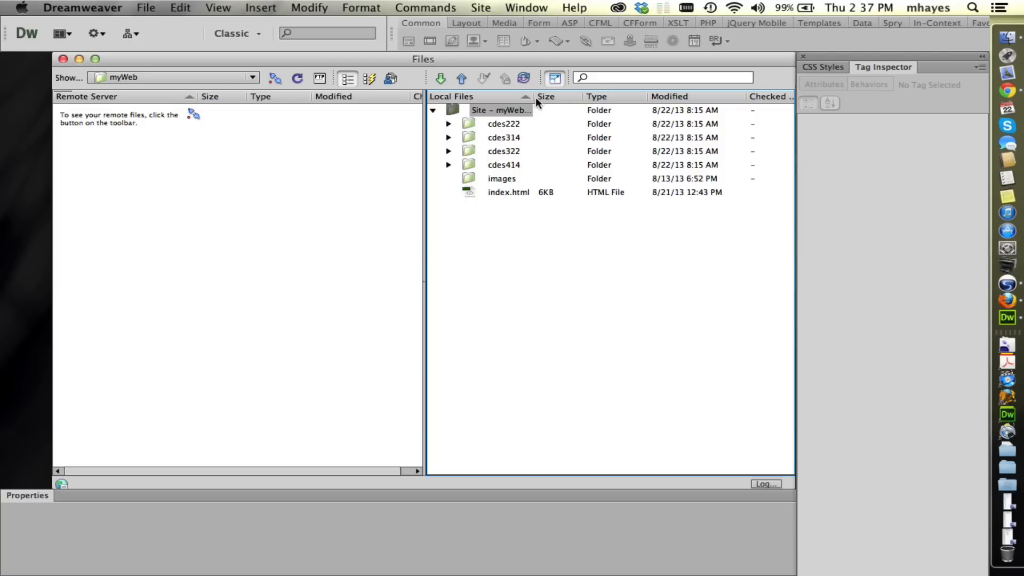
Widen the Local Files name column and compare the site's files with the LocalMyWebSite folder in Finder.
drag(534, 97, 596, 97)
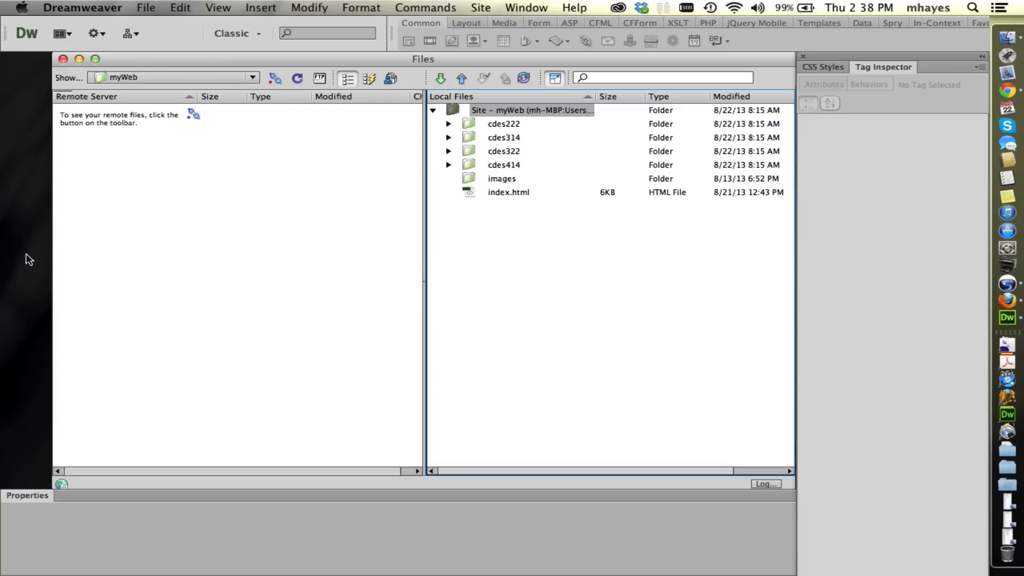
key(super+h)
drag(522, 96, 529, 96)
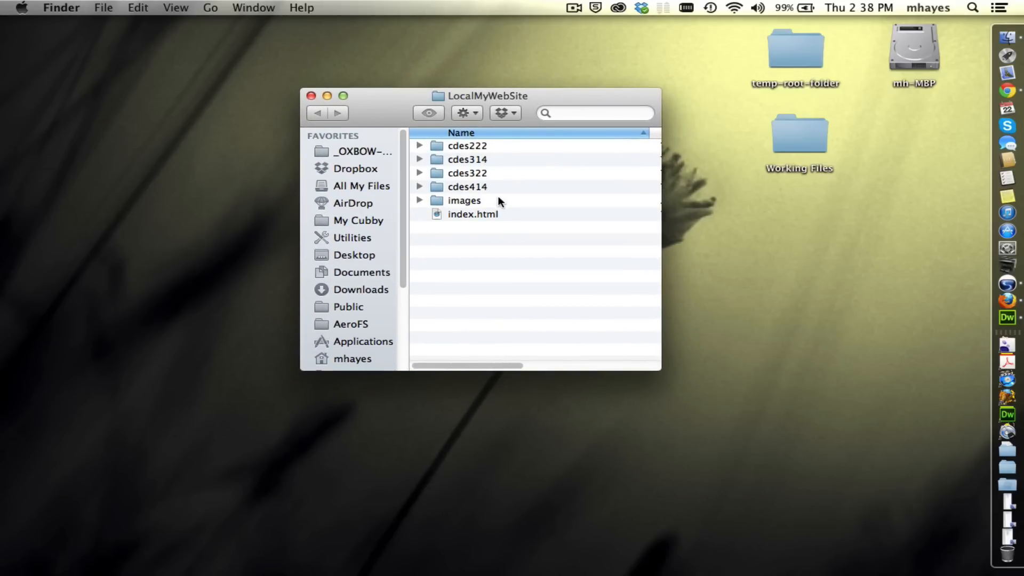
key(super+Tab)
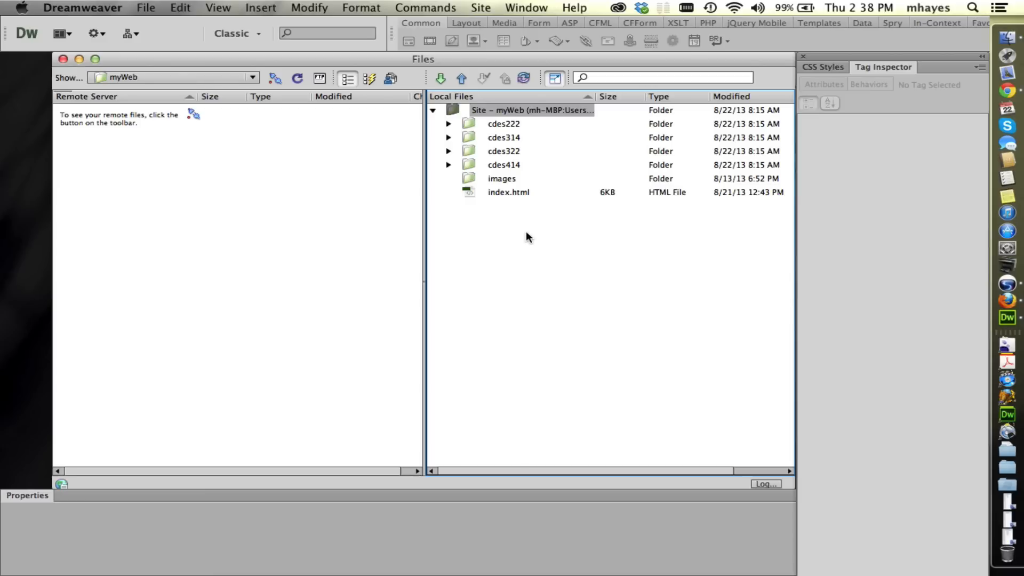
Open index.html from the site's local files.
click(468, 193)
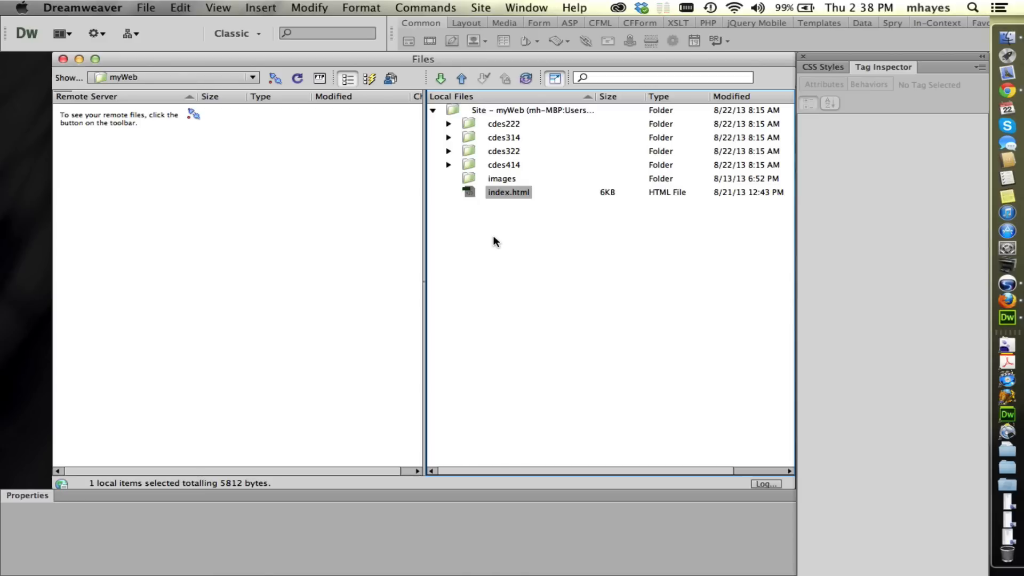
click(506, 240)
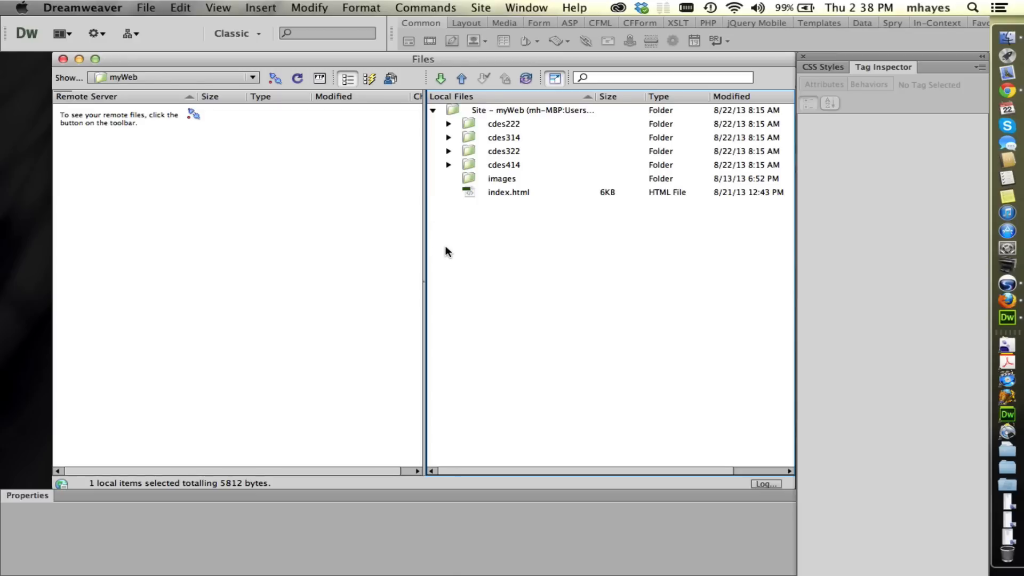
click(469, 193)
double_click(469, 193)
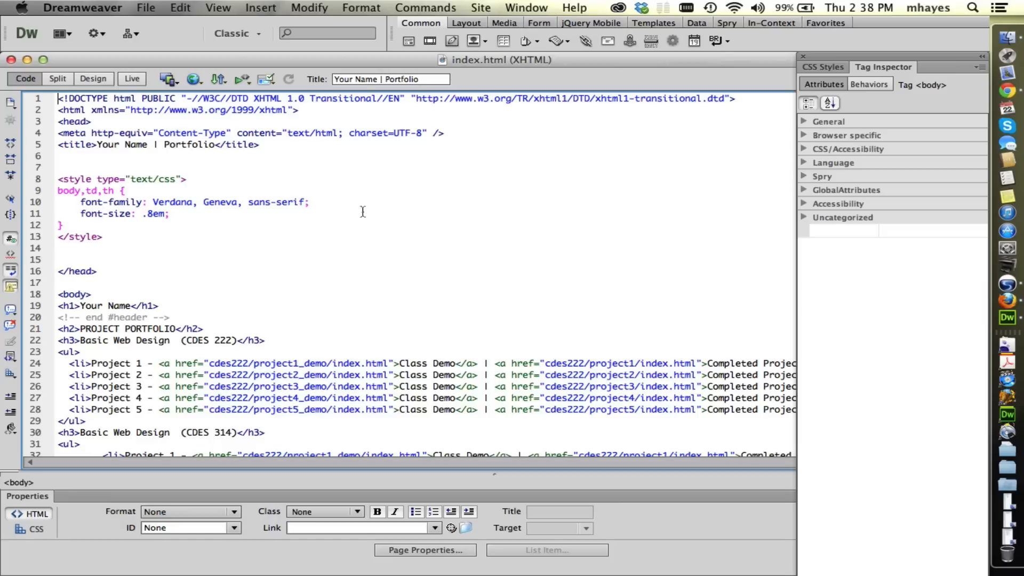
Compare the page in Split and Design views, and leave it in Design view.
click(55, 78)
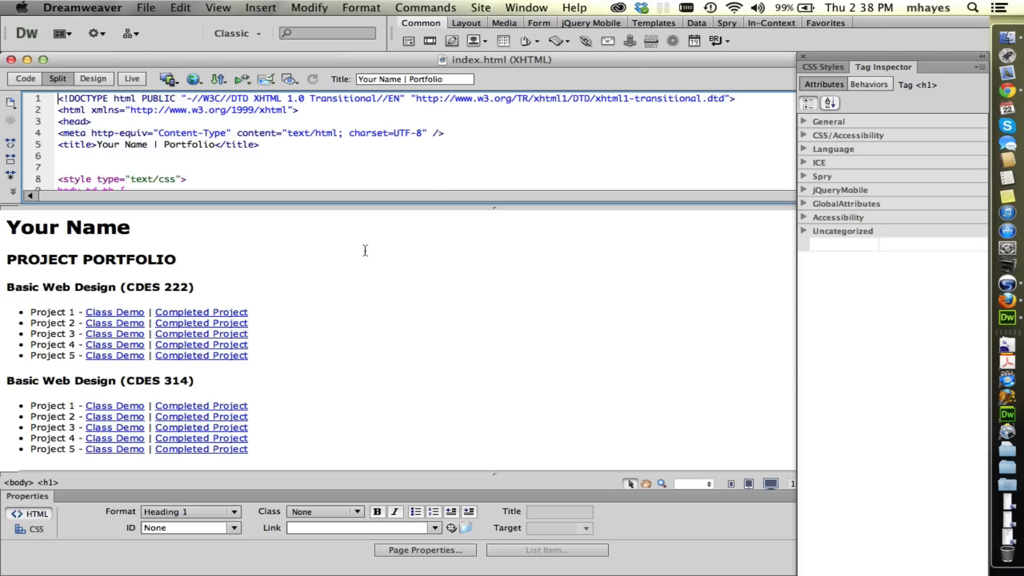
click(91, 78)
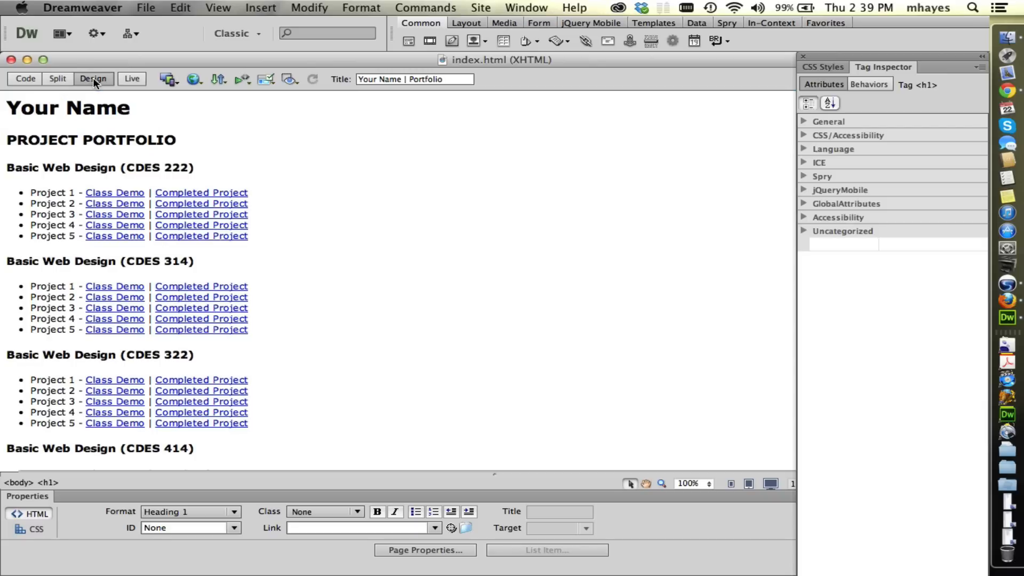
click(56, 77)
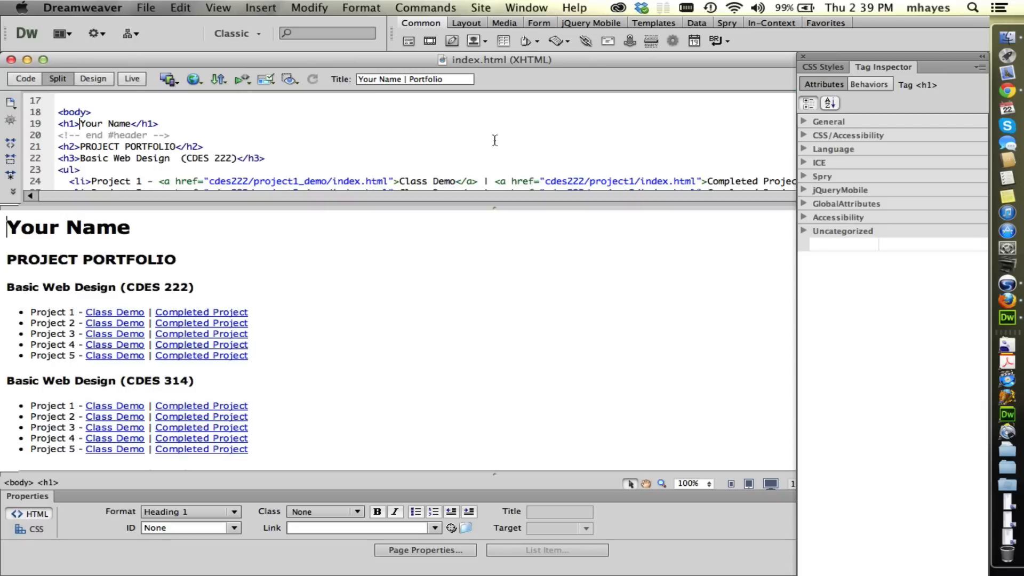
click(92, 78)
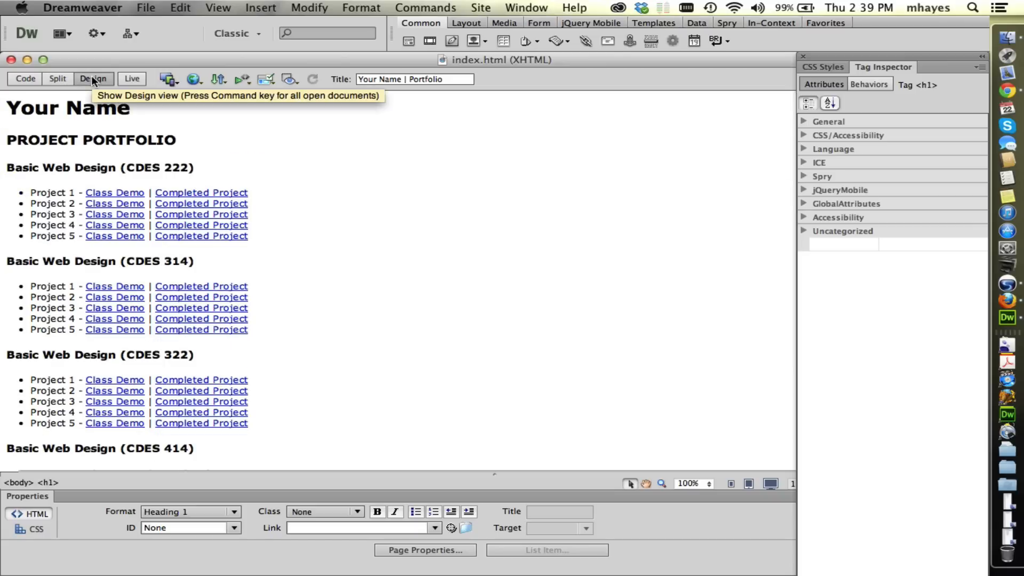
Replace the "Your Name" heading with the site owner's full name and save index.html.
drag(132, 108, 7, 109)
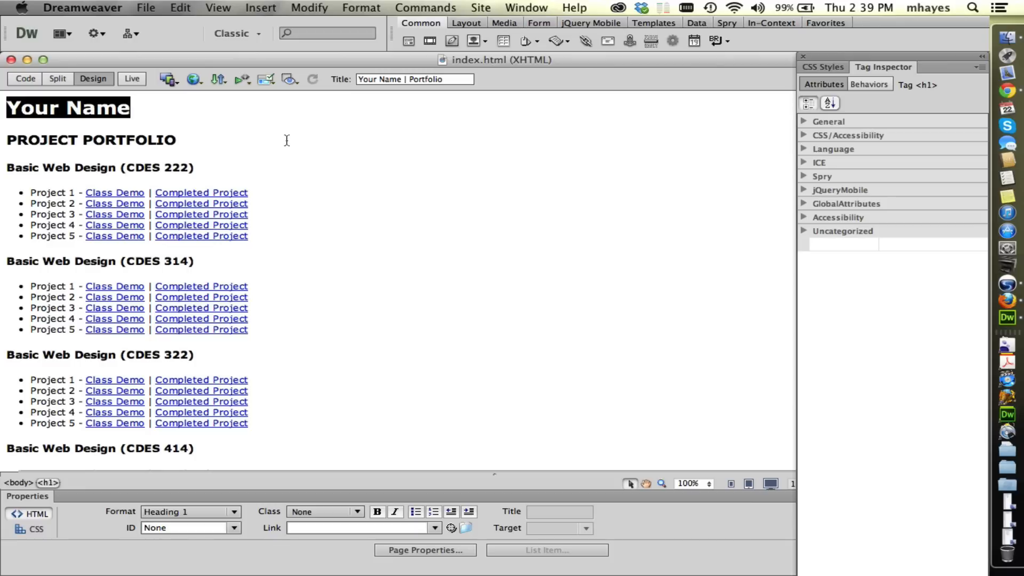
text(Michael Hay)
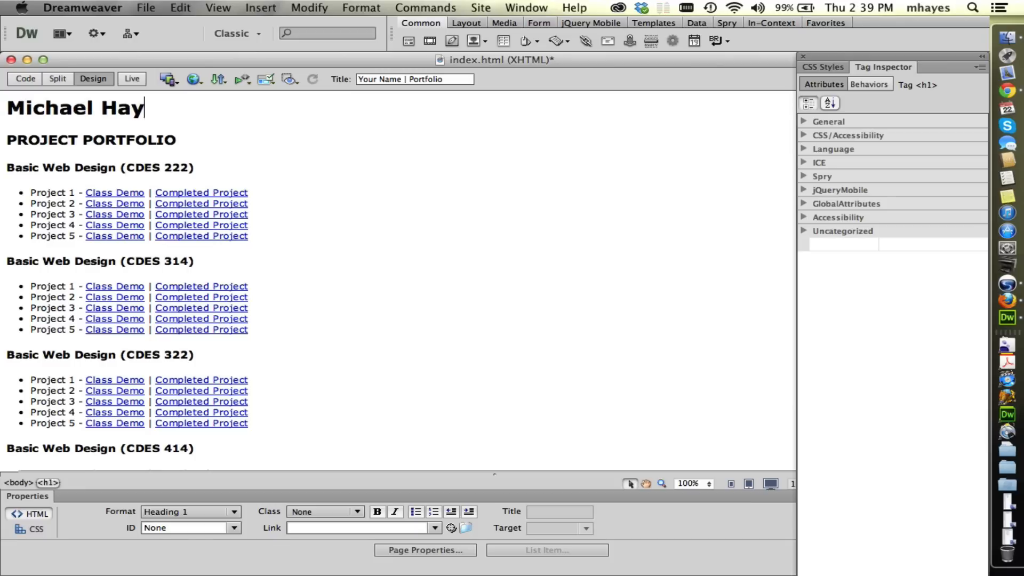
text(es)
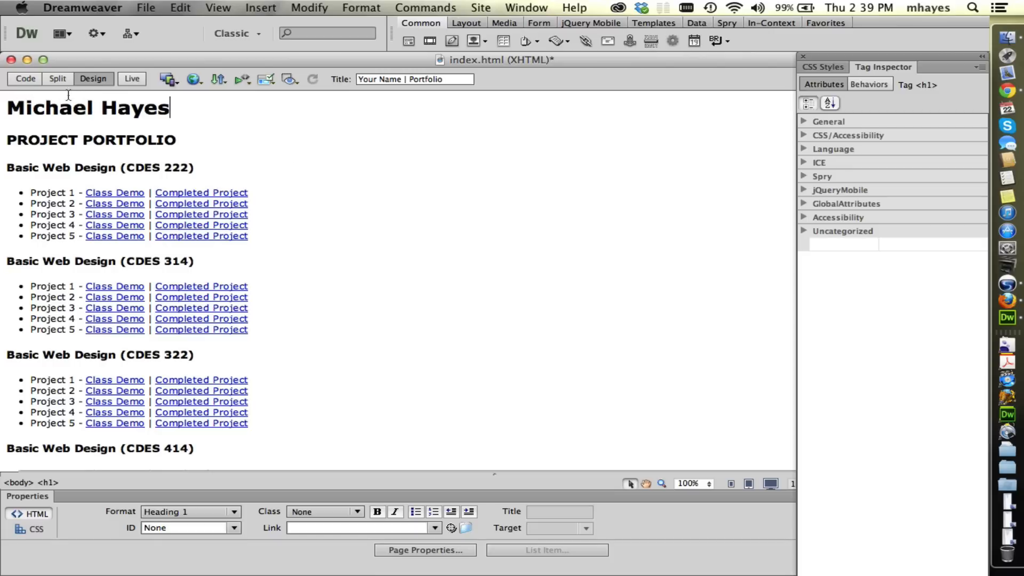
click(145, 9)
click(168, 143)
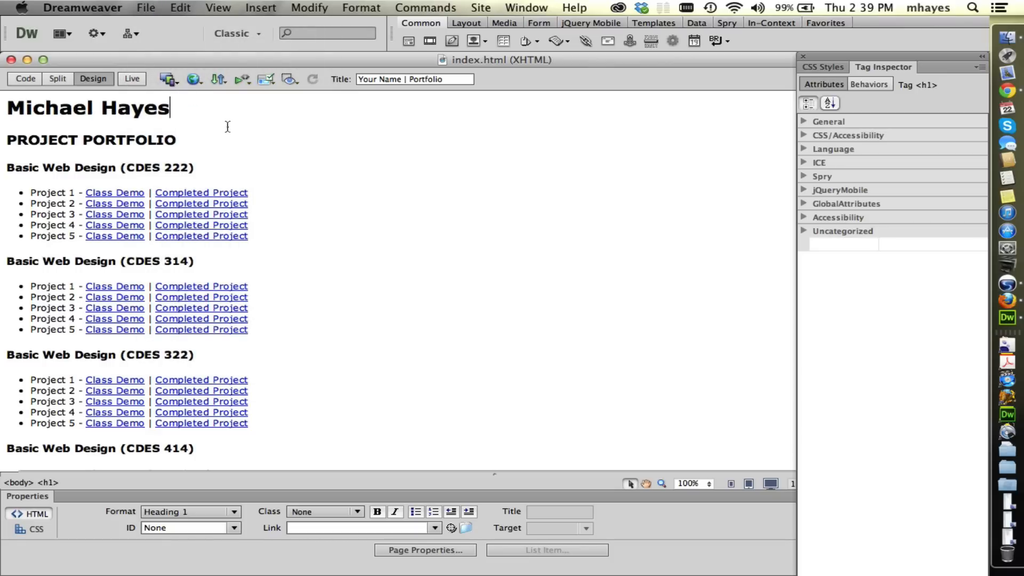
Preview index.html in Safari, look over the page, and return to Dreamweaver.
click(194, 81)
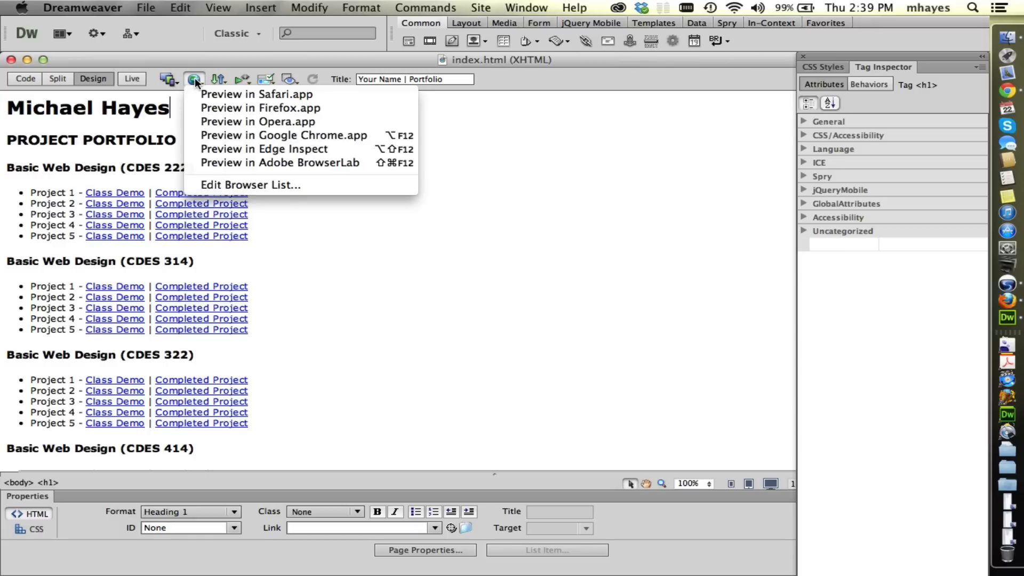
click(304, 99)
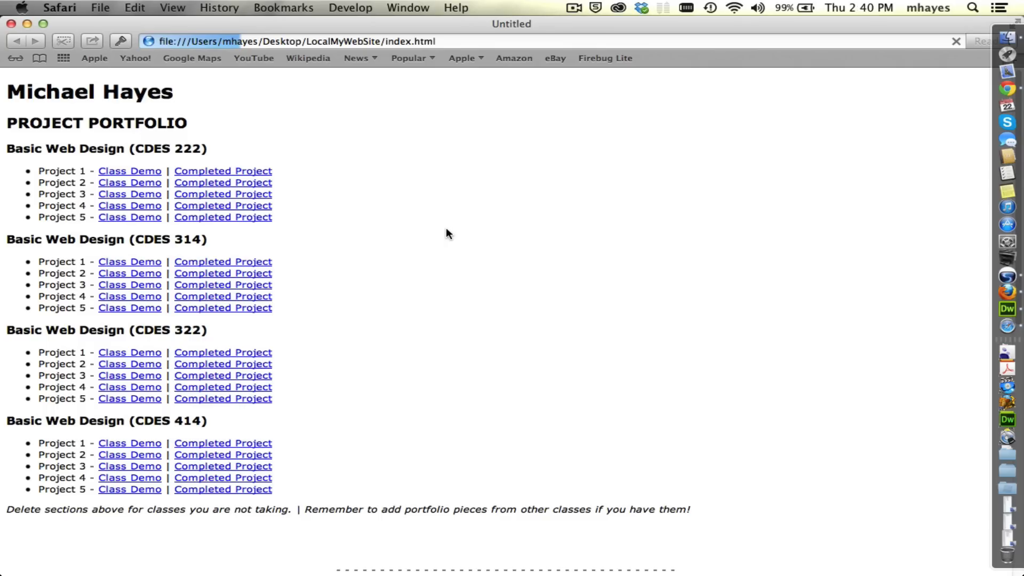
scroll(445, 234, down, 10)
scroll(446, 234, up, 6)
key(super+w)
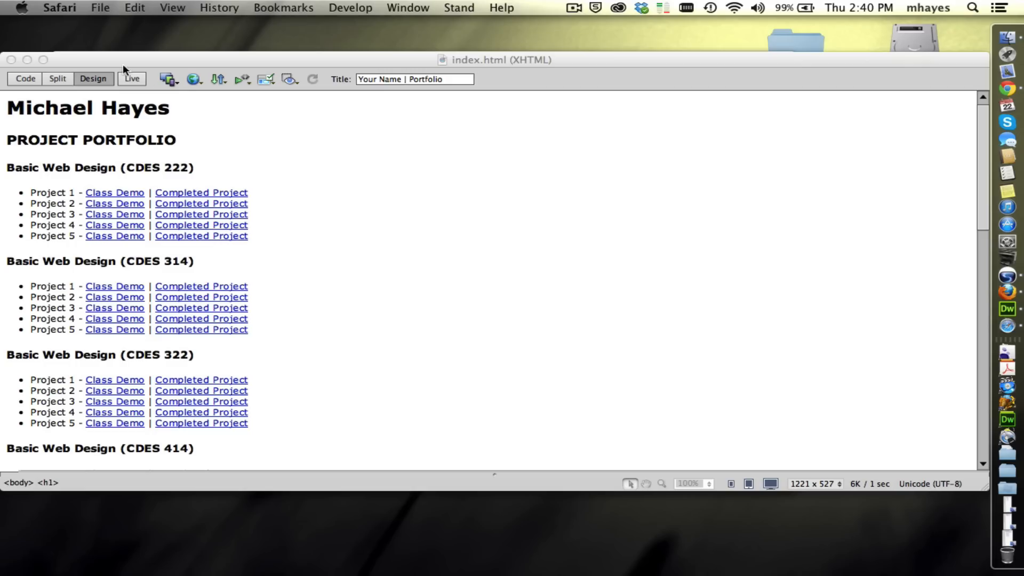
click(254, 58)
click(34, 168)
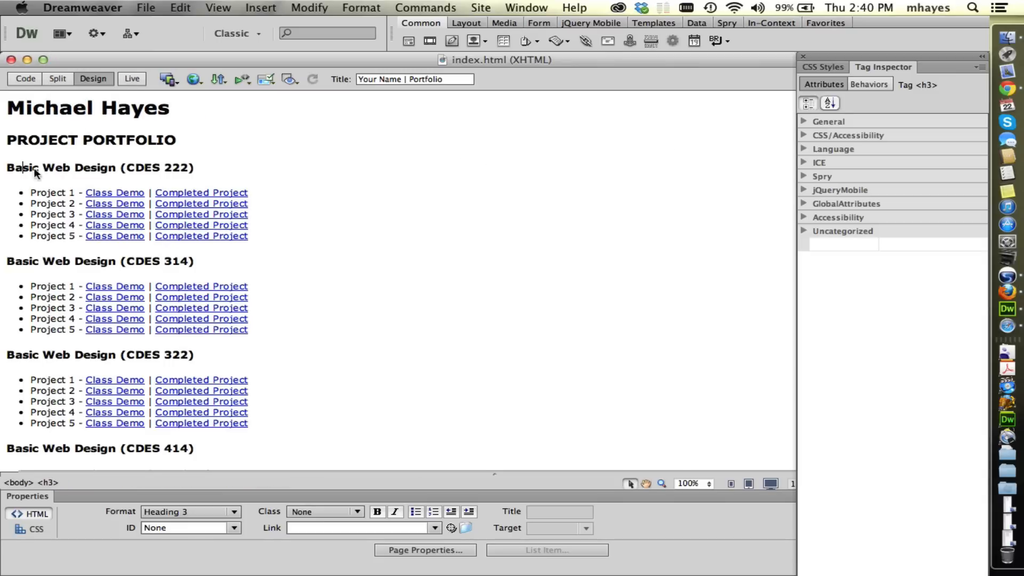
click(193, 79)
click(512, 203)
click(512, 204)
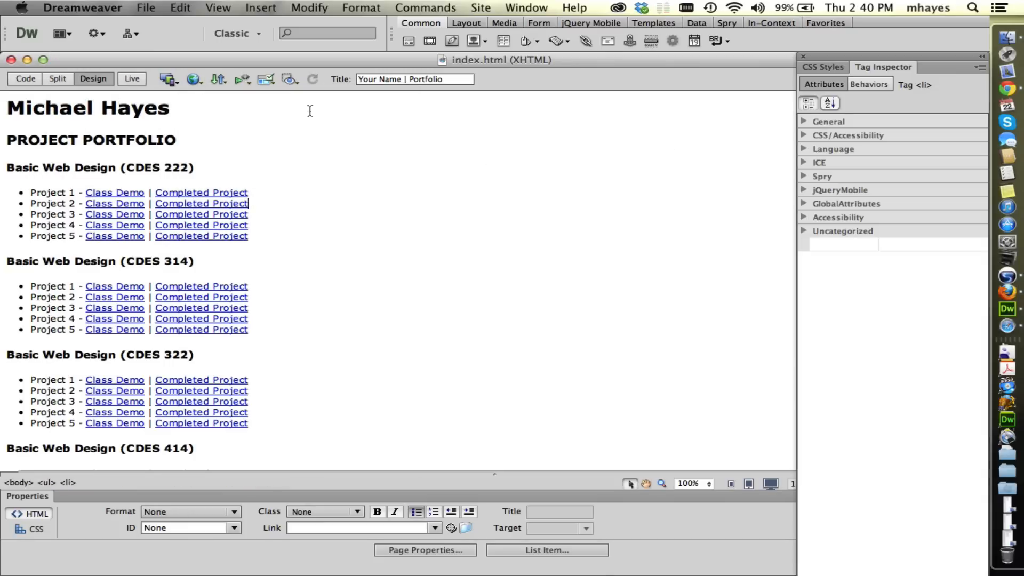
Close index.html and connect the myWeb site to its remote server, entering the account password.
click(11, 59)
click(525, 253)
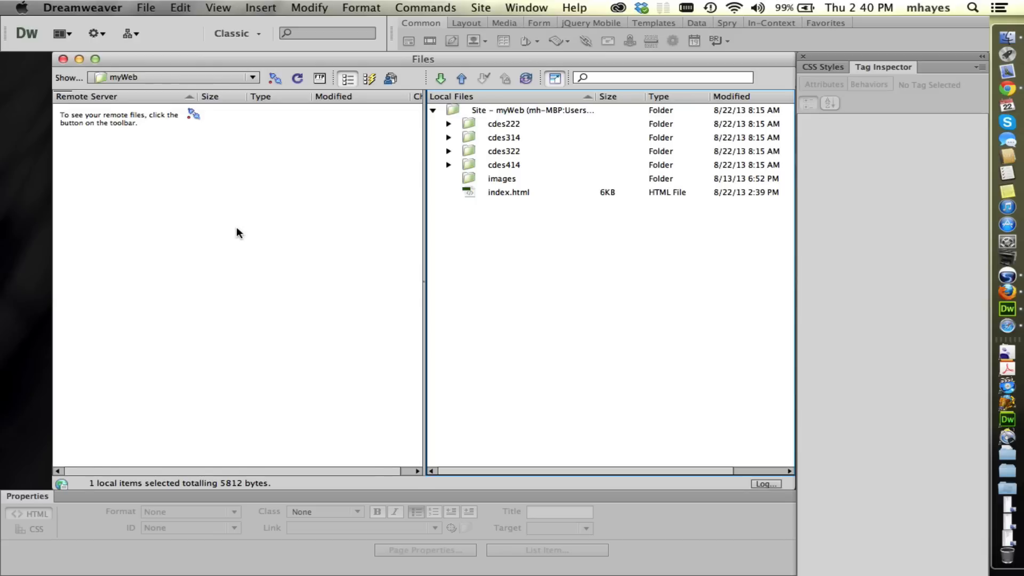
click(277, 82)
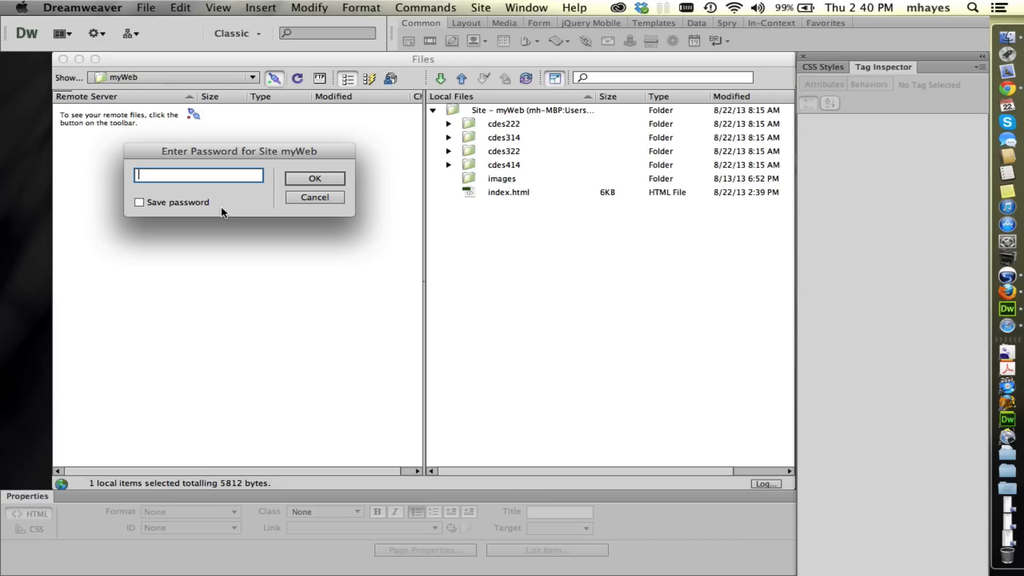
text(••••••••)
click(313, 178)
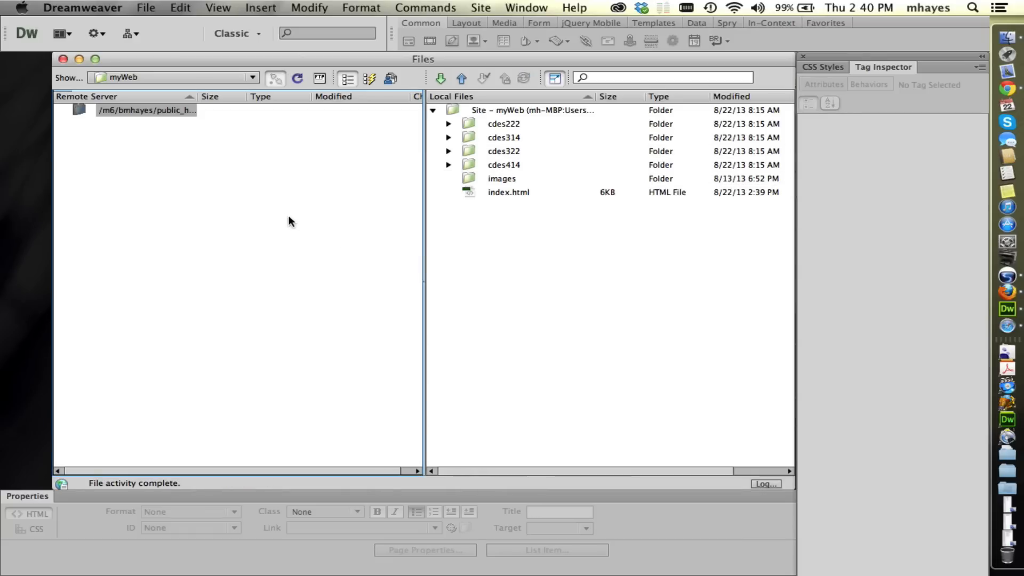
Widen the Remote Server name column and upload the local index.html to the remote server without its dependent files.
drag(197, 94, 236, 94)
click(206, 174)
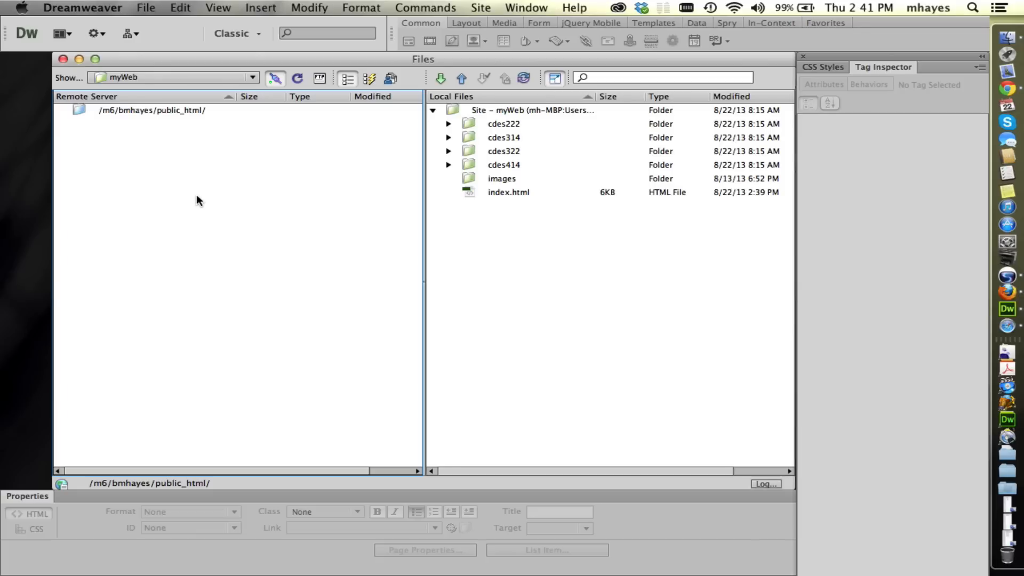
click(578, 267)
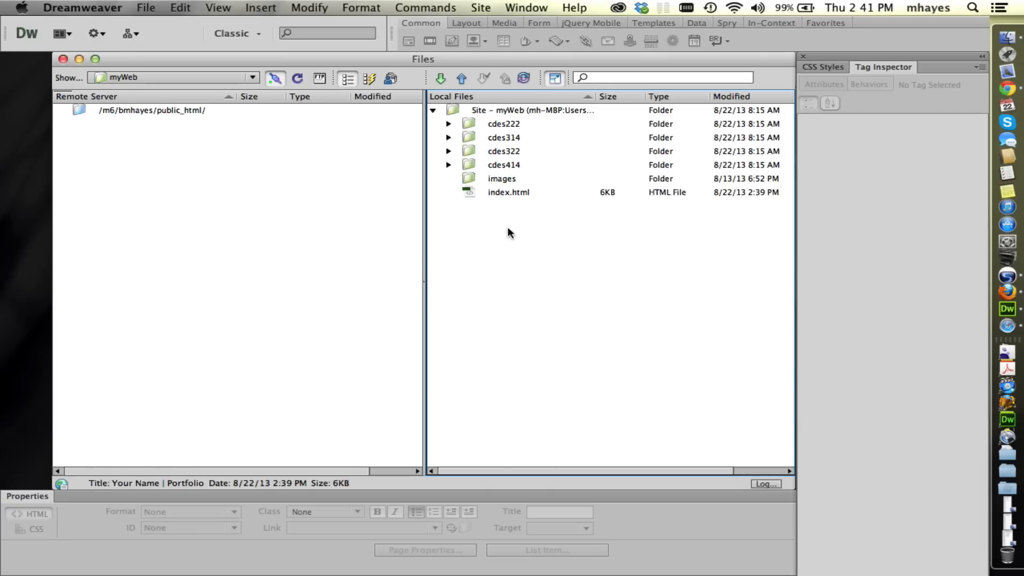
click(468, 193)
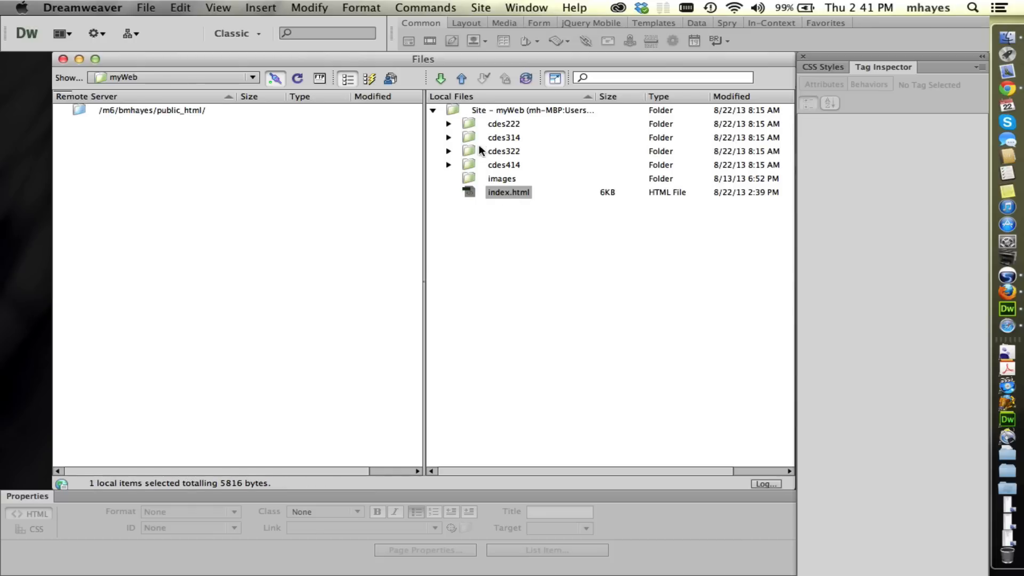
click(463, 78)
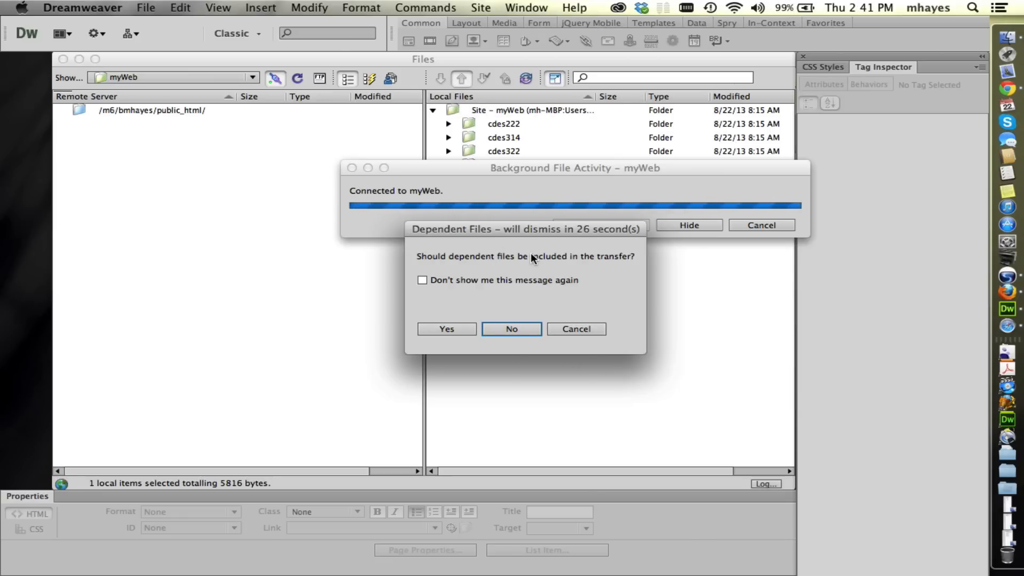
click(510, 329)
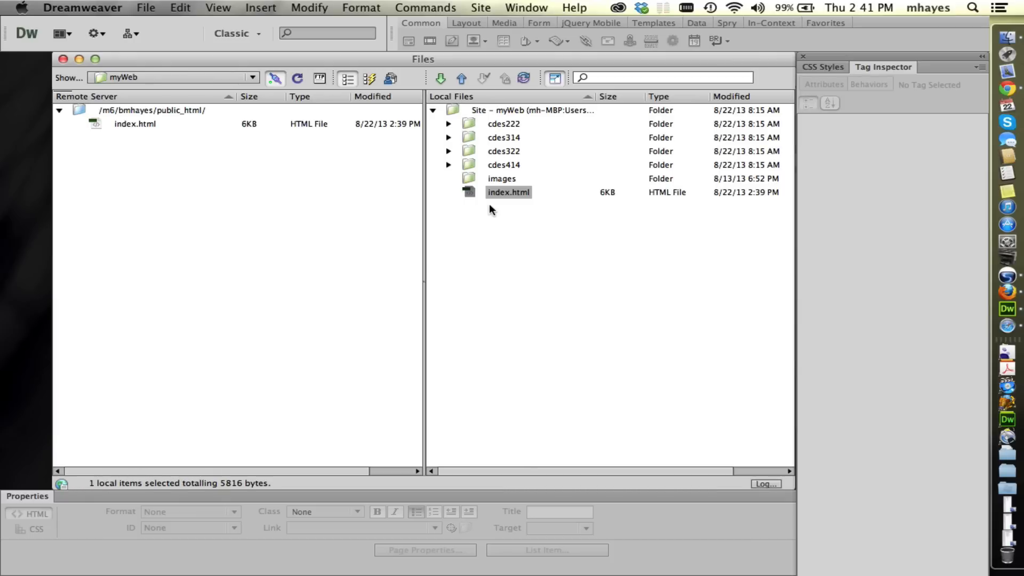
Upload the entire myWeb site from the local root folder to the remote server, approving the full-site transfer.
click(450, 112)
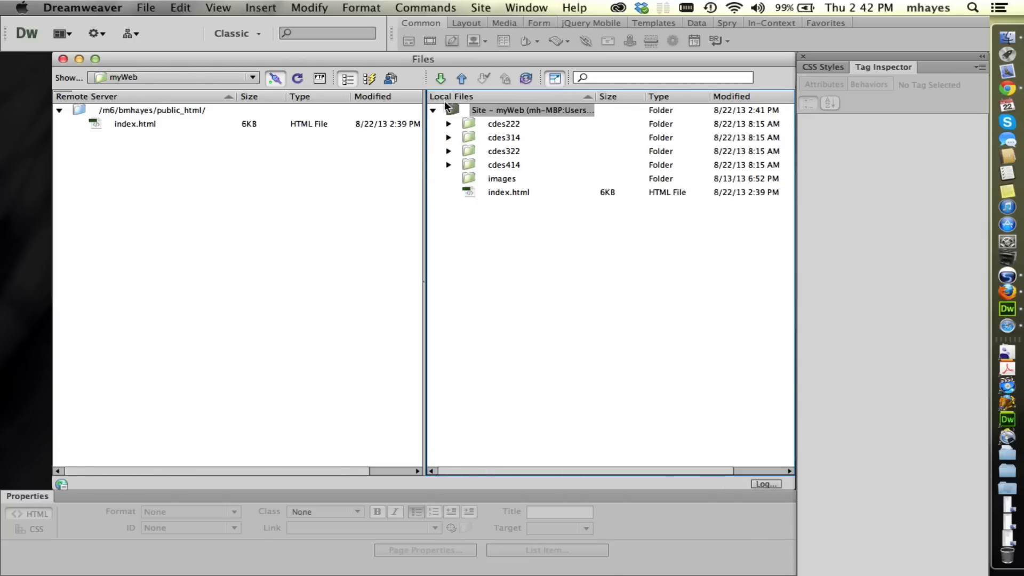
click(458, 77)
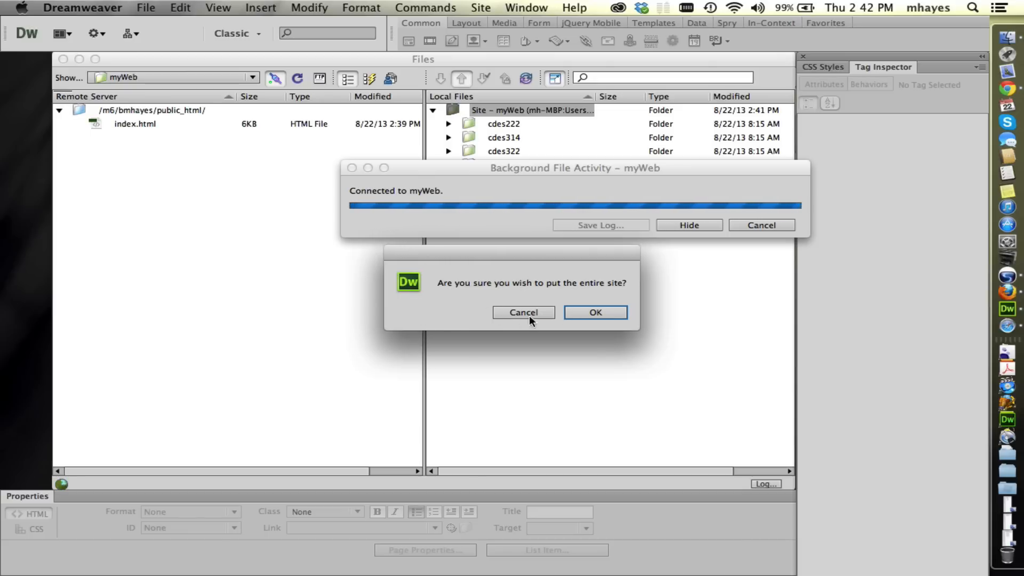
click(588, 314)
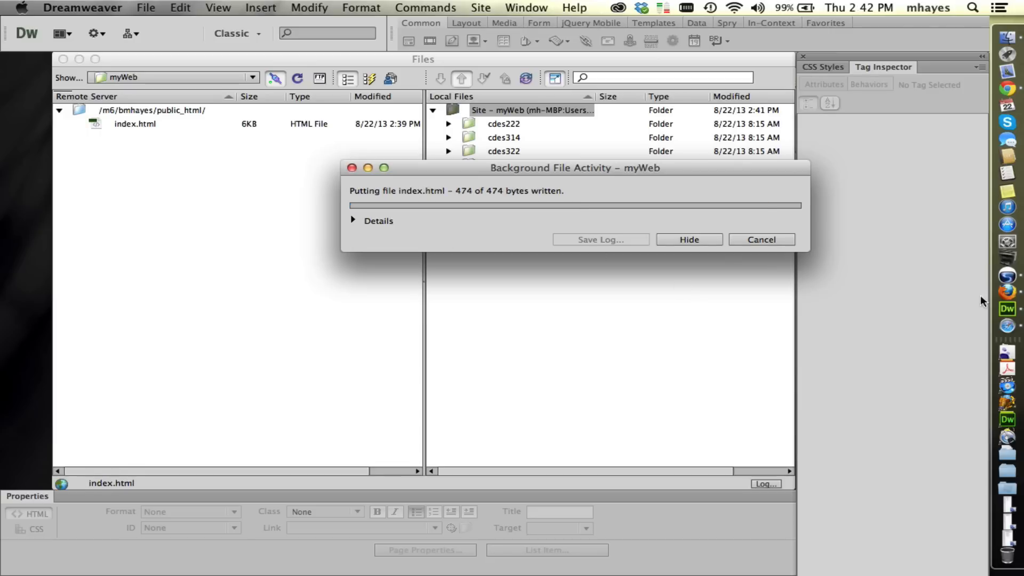
Switch to Firefox, open the site owner's personal page on myweb.csuchico.edu in a new tab, and look over the published portfolio.
click(1008, 294)
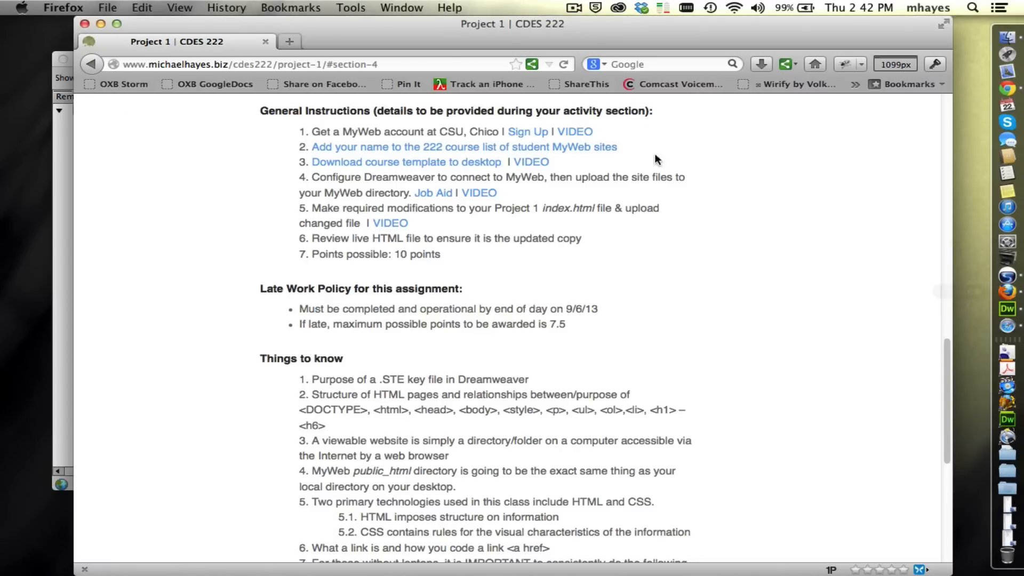
double_click(364, 32)
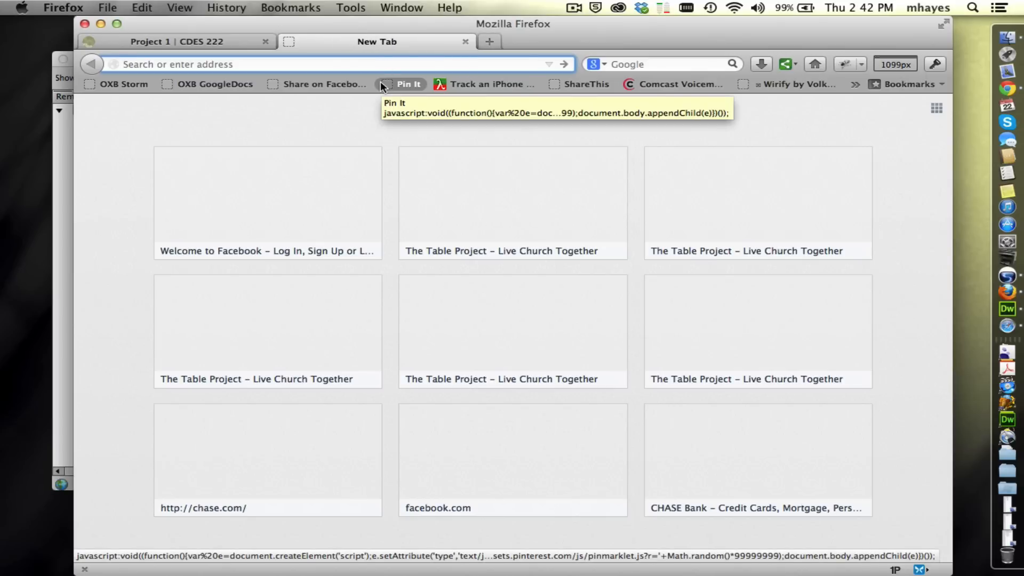
text(myweb.csuchico.edu/)
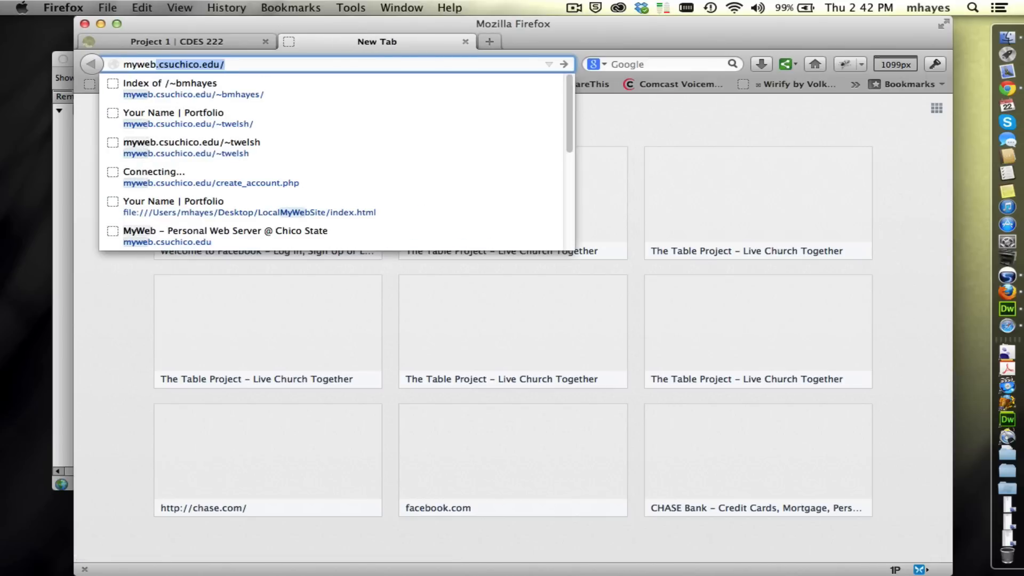
key(Return)
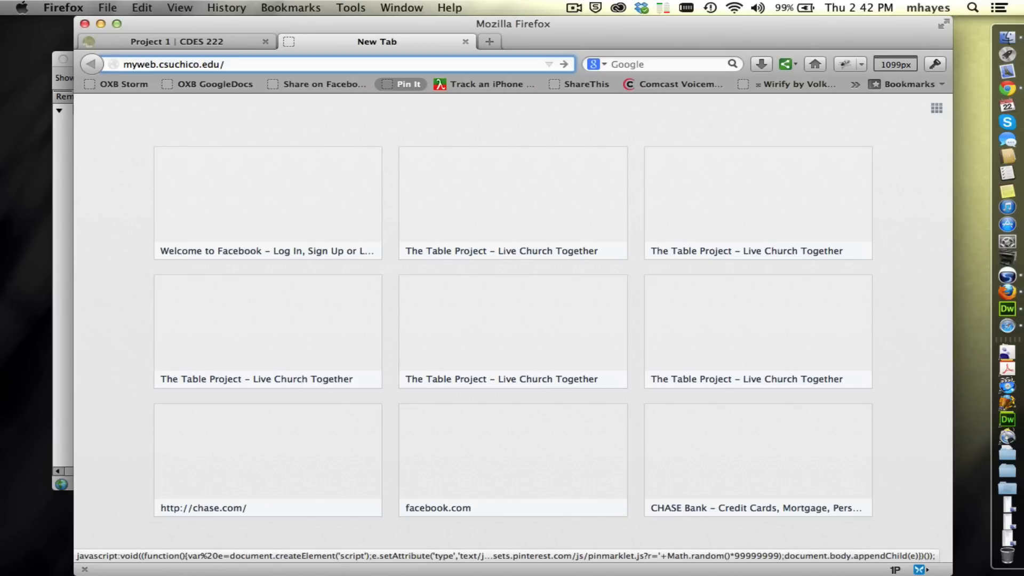
text(~bmhayes/)
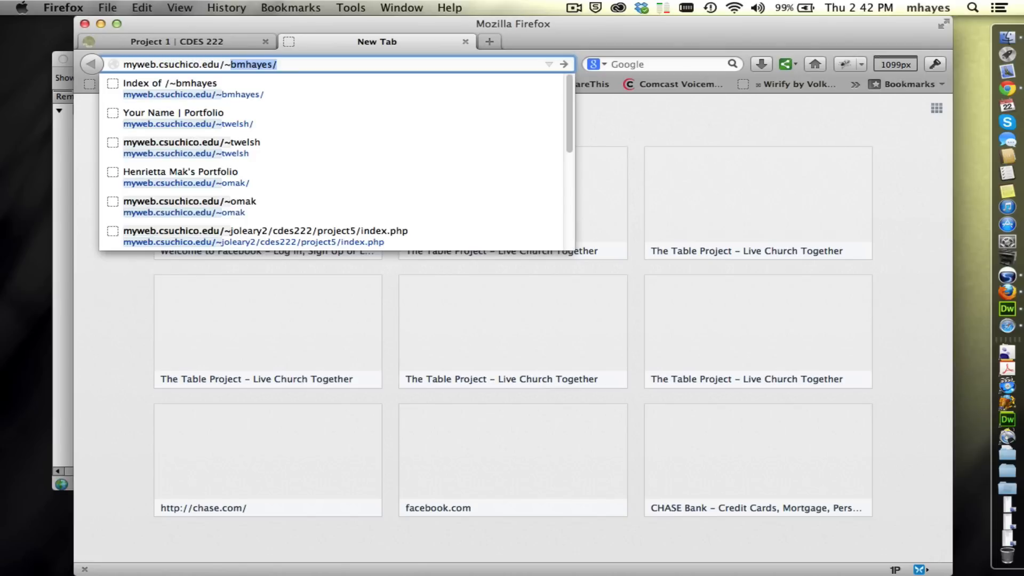
key(Right)
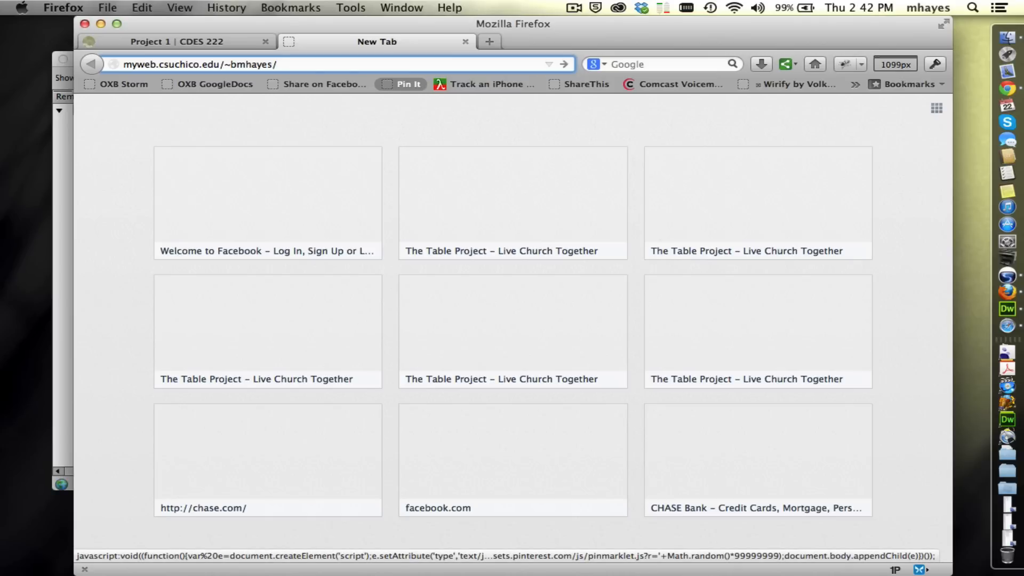
key(Return)
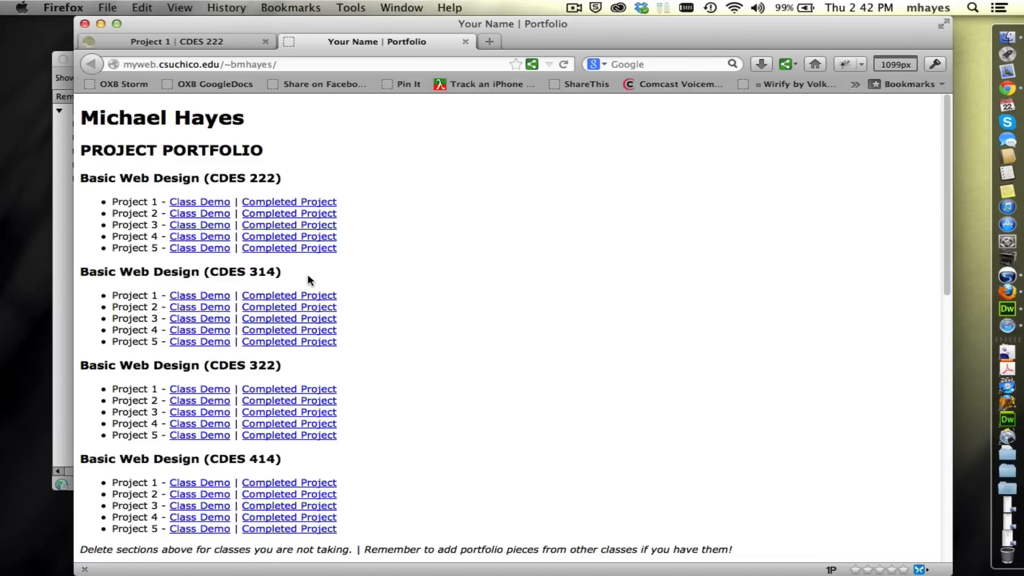
scroll(552, 390, down, 10)
scroll(553, 386, down, 3)
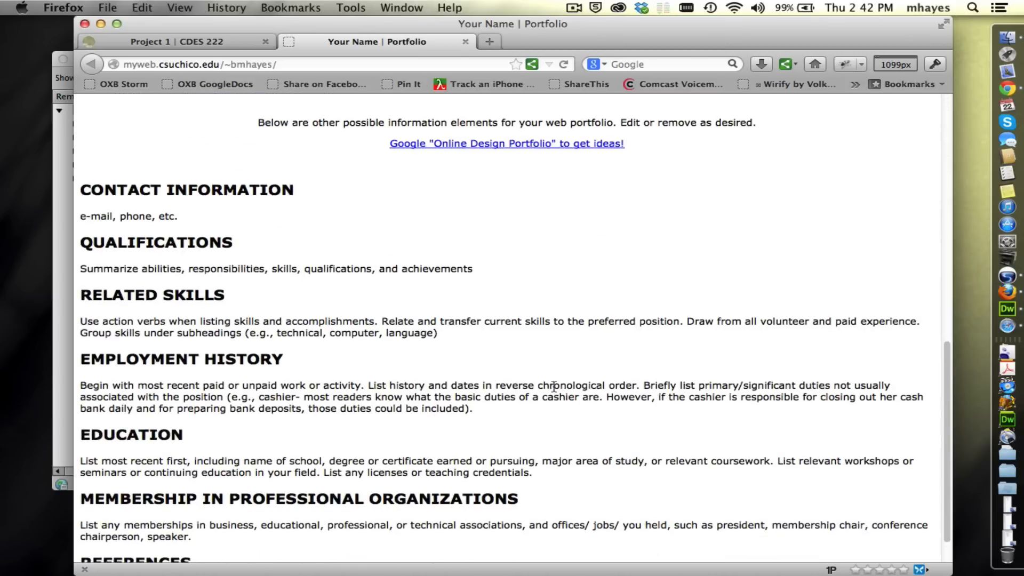
scroll(552, 384, up, 12)
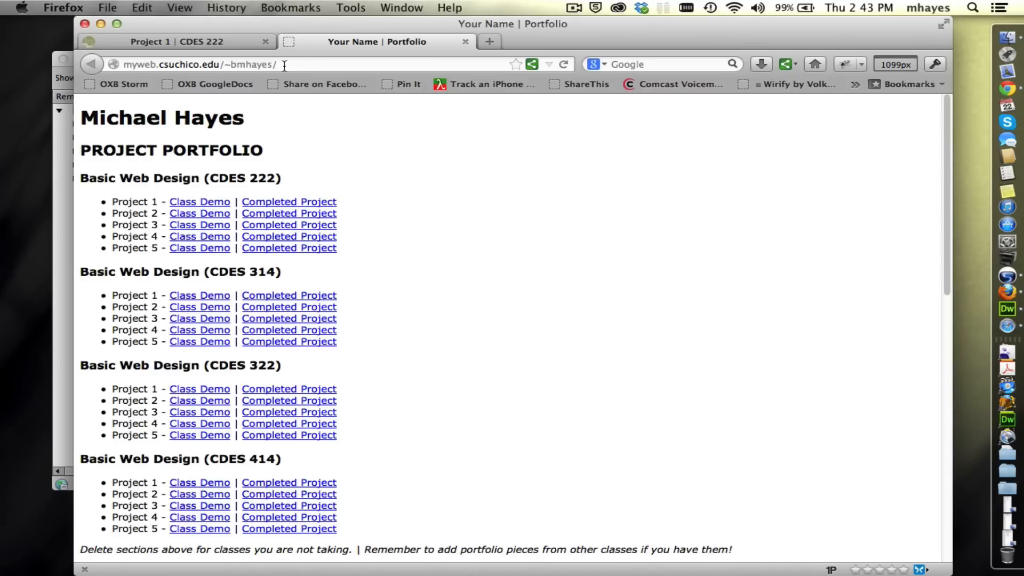
Return to Dreamweaver and close the Background File Activity window of the site upload.
alt+click(26, 107)
click(557, 284)
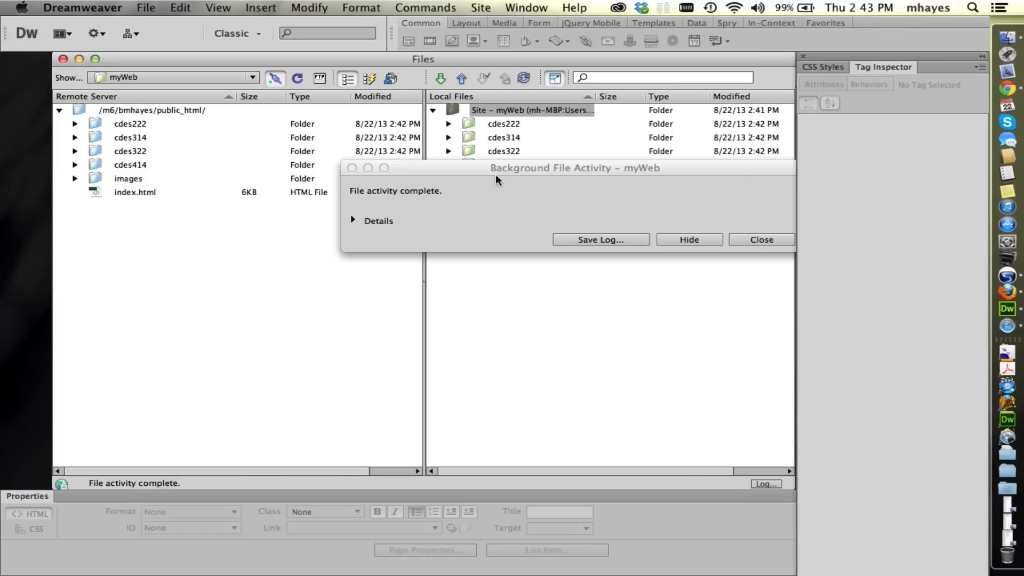
drag(496, 167, 465, 160)
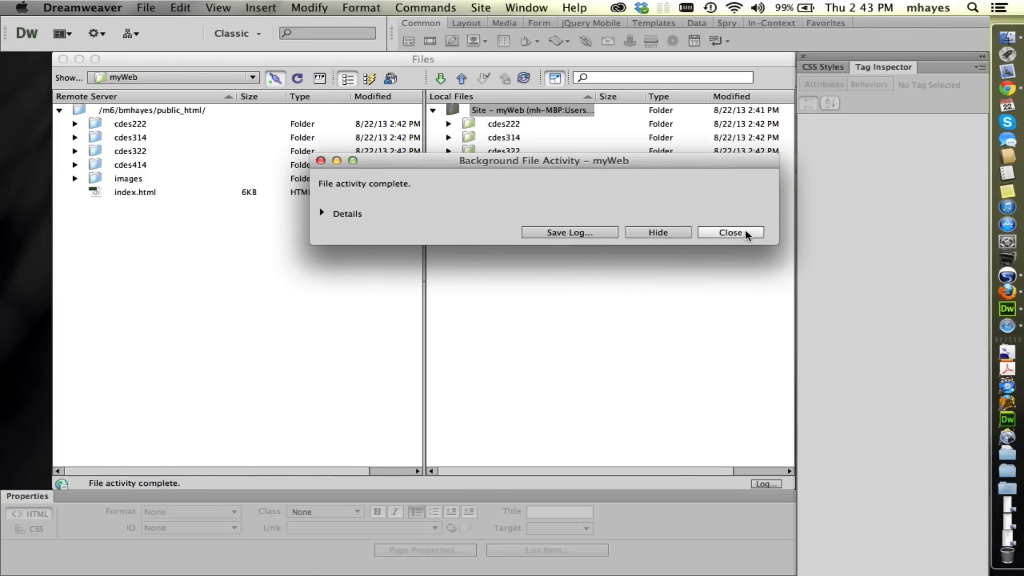
click(731, 233)
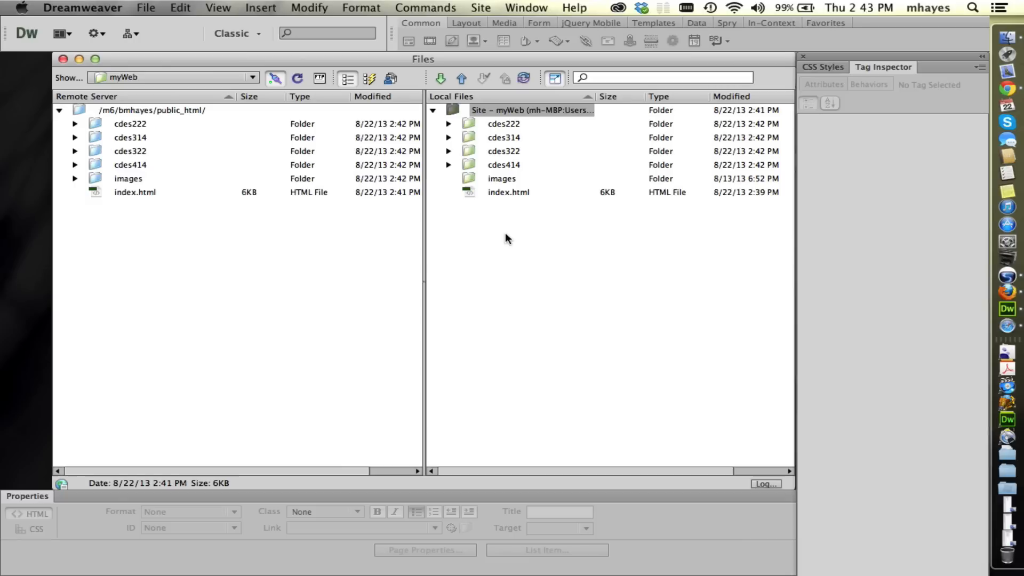
Select index.html in the site's local files.
click(493, 191)
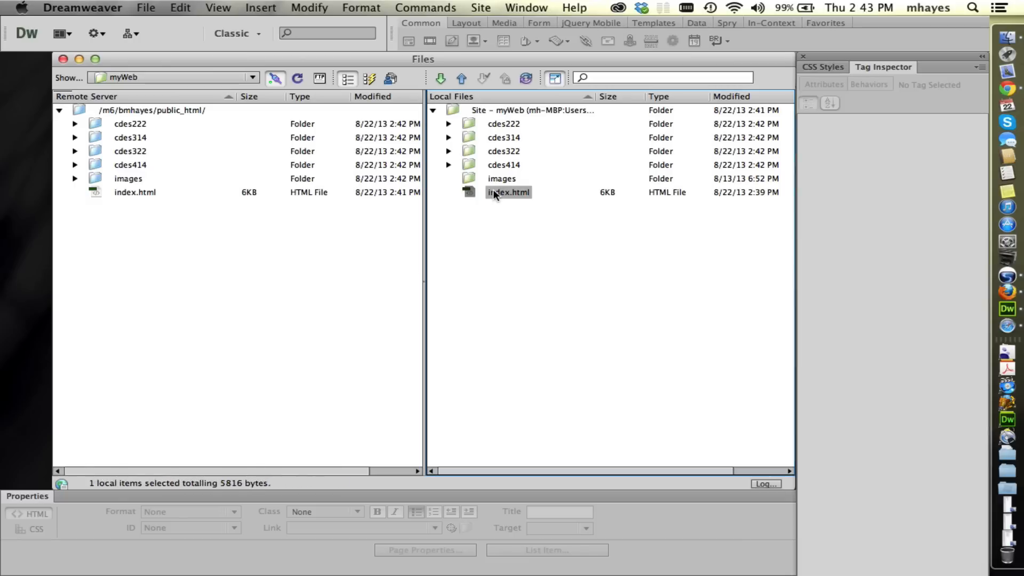